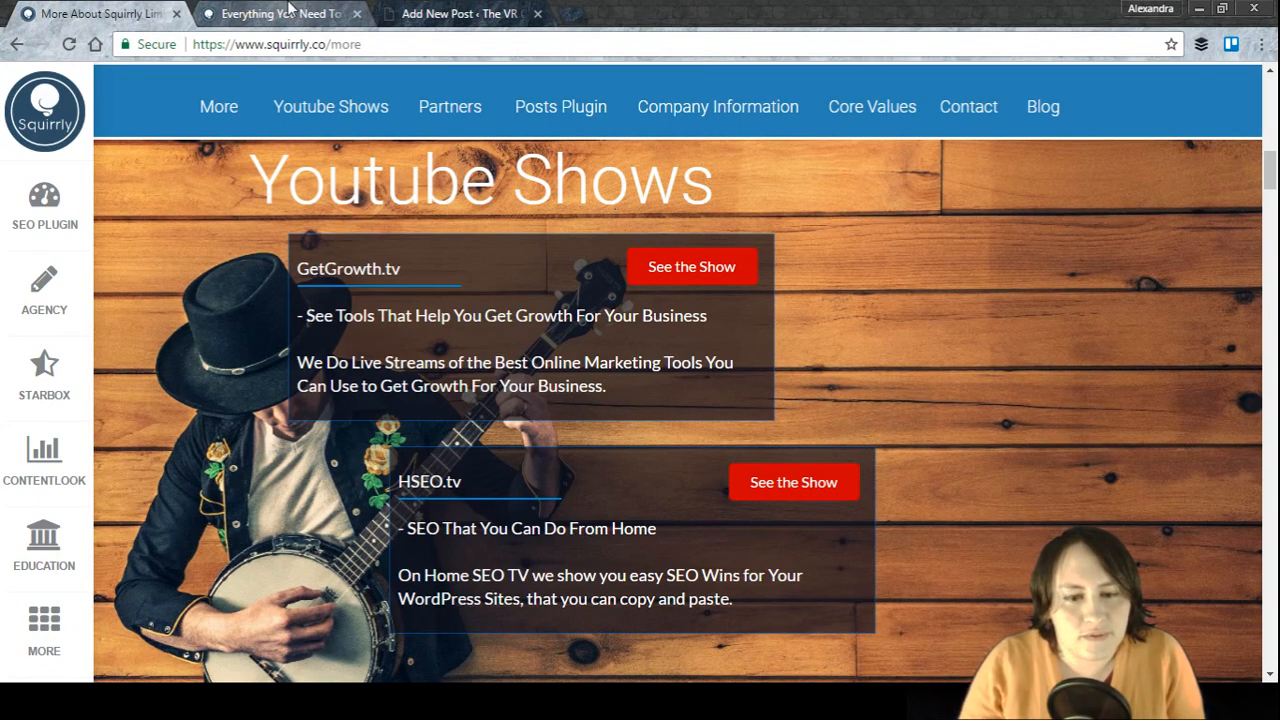
Read the Squirrly article's sections on Google SERP areas and the data each keyword tool focuses on.
{"action": "left_click", "coordinate": [288, 10]}
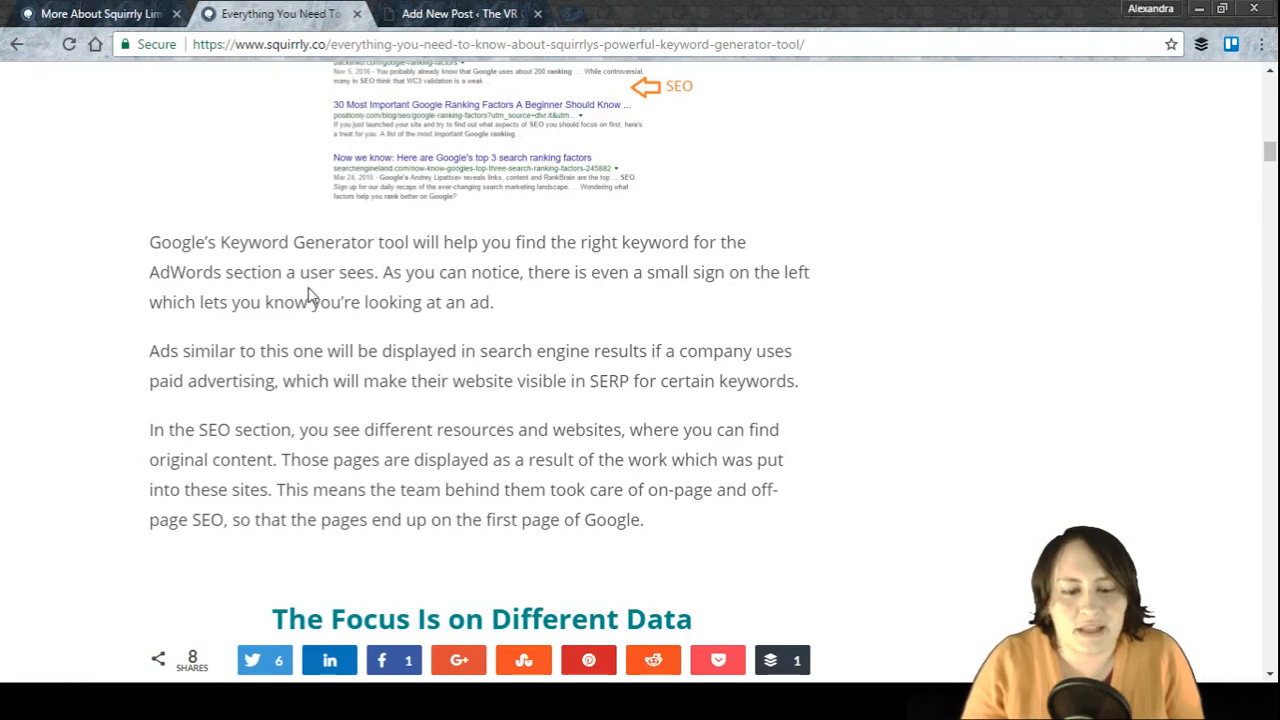
{"action": "scroll", "coordinate": [315, 291], "scroll_direction": "up", "scroll_amount": 3}
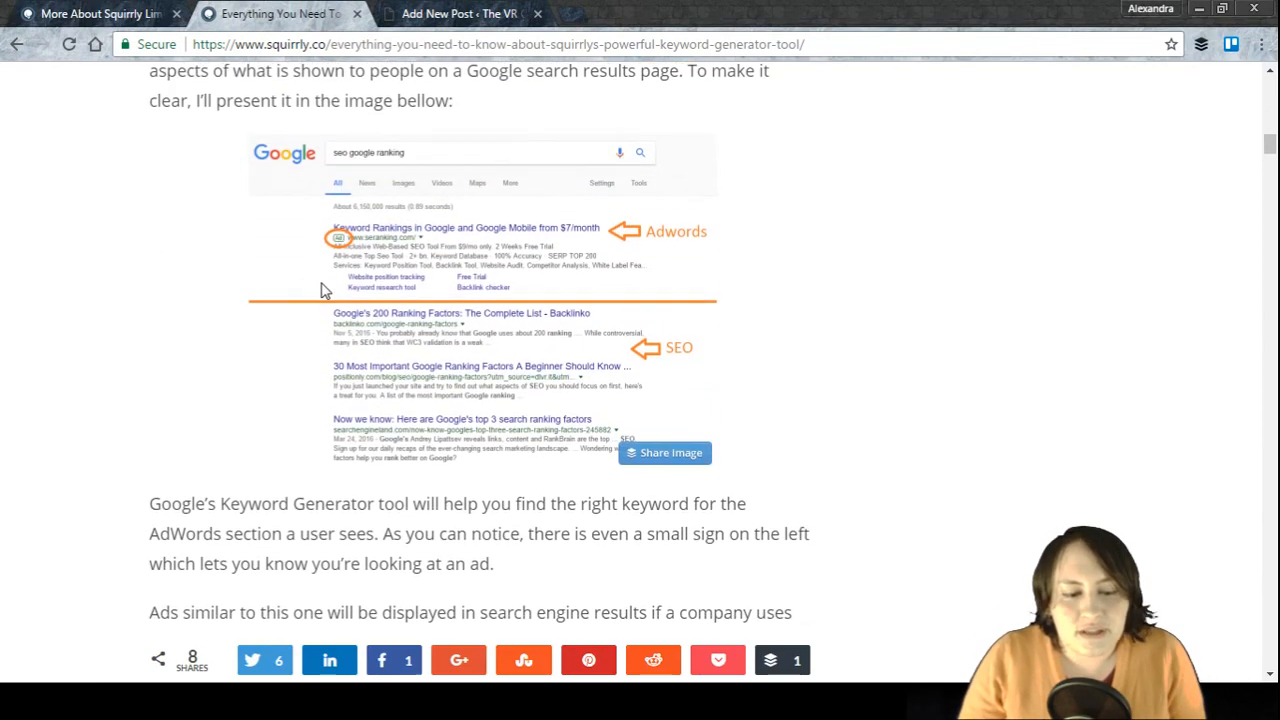
{"action": "scroll", "coordinate": [323, 291], "scroll_direction": "up", "scroll_amount": 2}
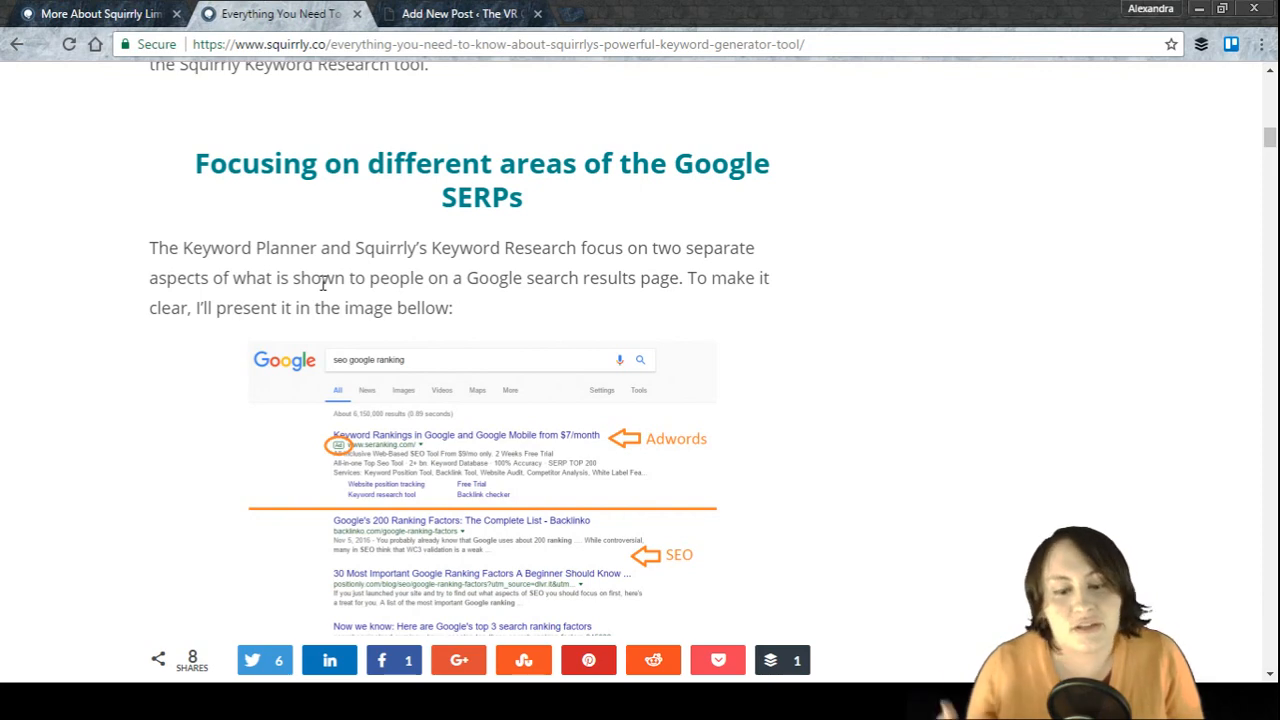
{"action": "scroll", "coordinate": [323, 283], "scroll_direction": "down", "scroll_amount": 10}
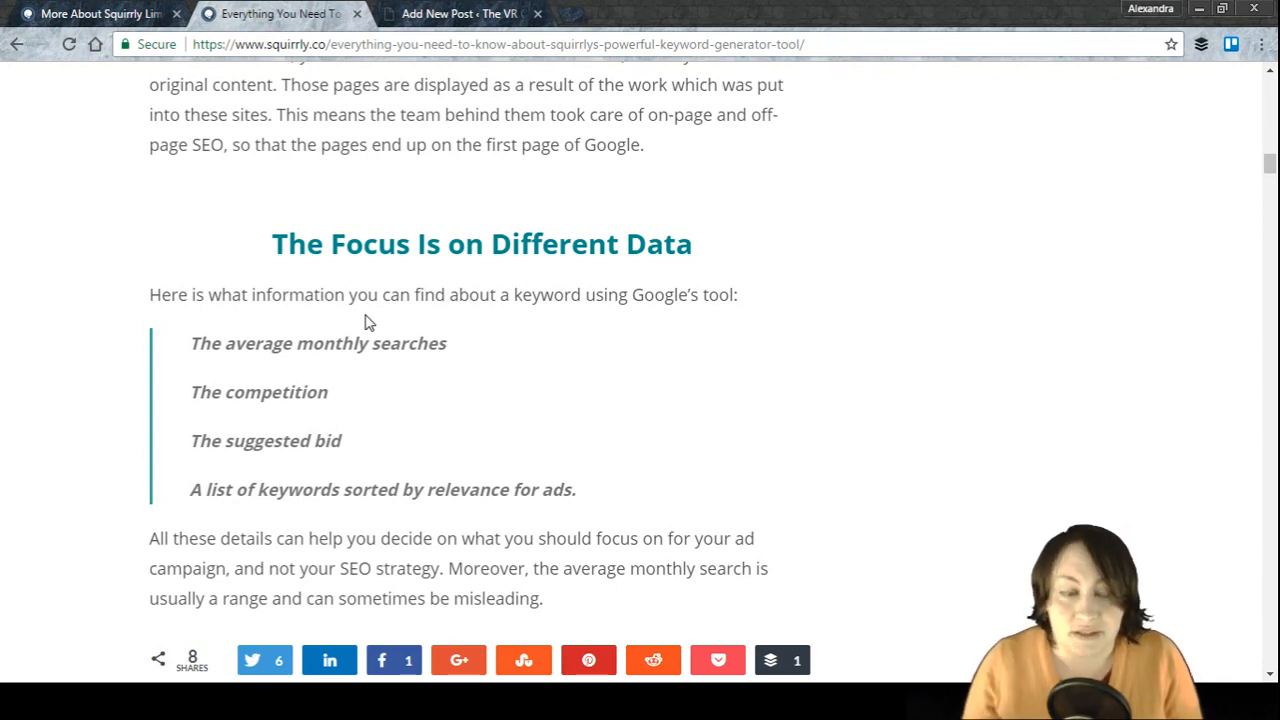
{"action": "scroll", "coordinate": [379, 305], "scroll_direction": "down", "scroll_amount": 3}
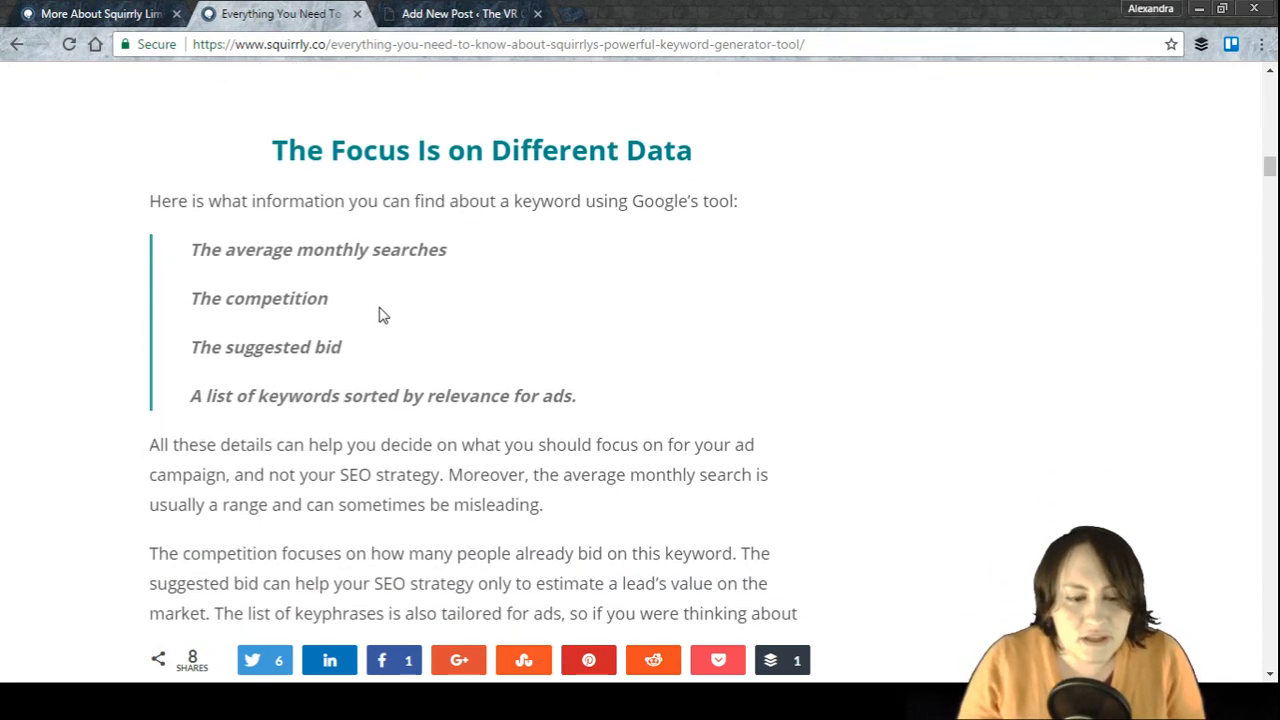
{"action": "scroll", "coordinate": [379, 305], "scroll_direction": "down", "scroll_amount": 2}
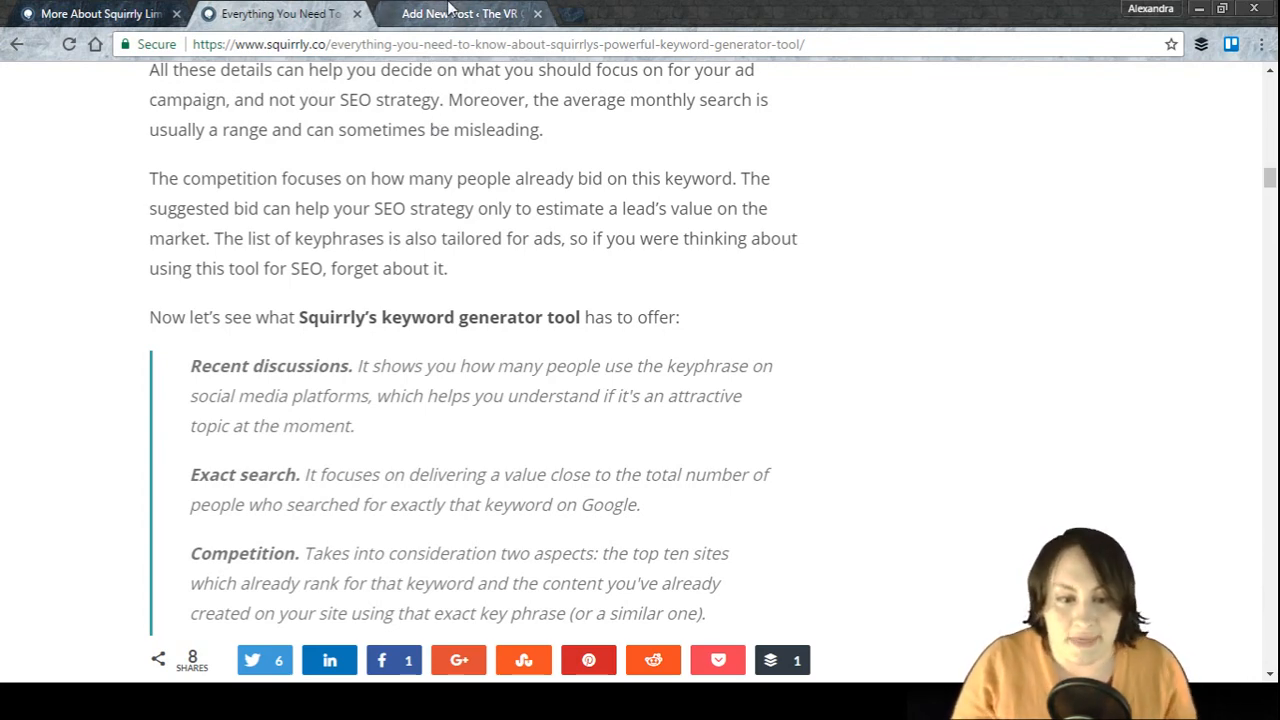
Switch to the WordPress admin of The VR Company and start a new post.
{"action": "left_click", "coordinate": [449, 12]}
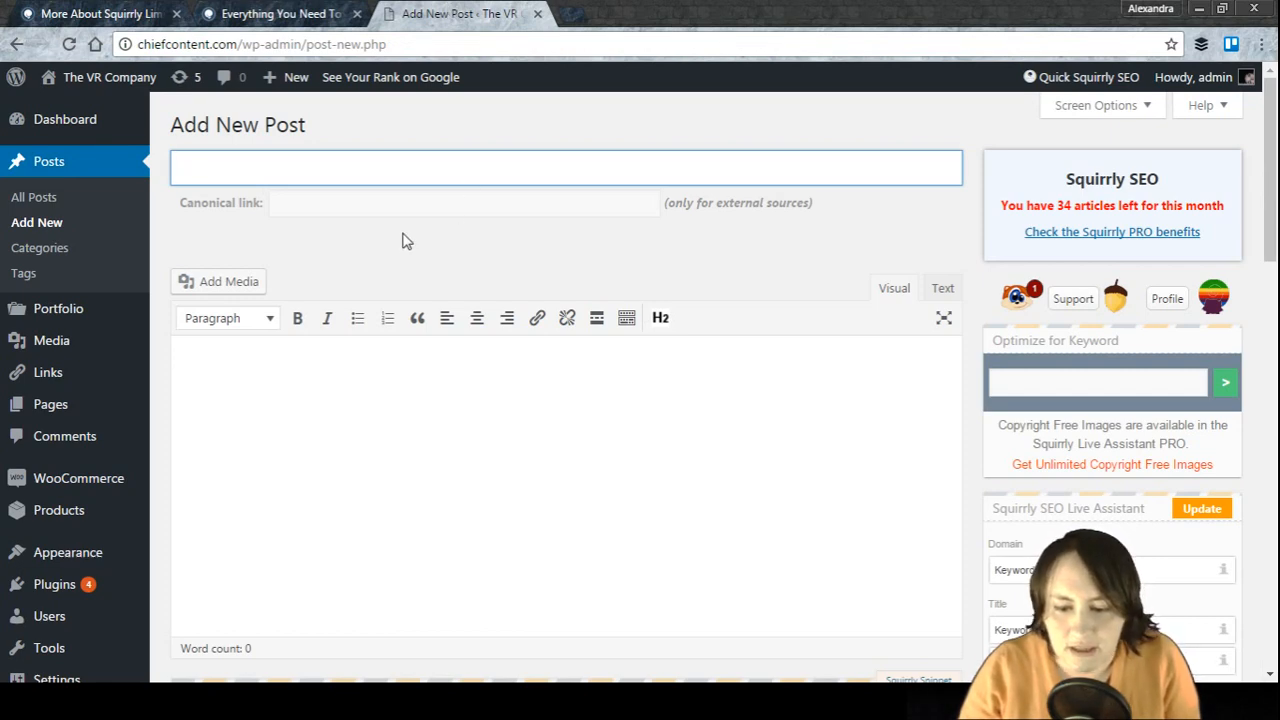
{"action": "scroll", "coordinate": [611, 249], "scroll_direction": "down", "scroll_amount": 2}
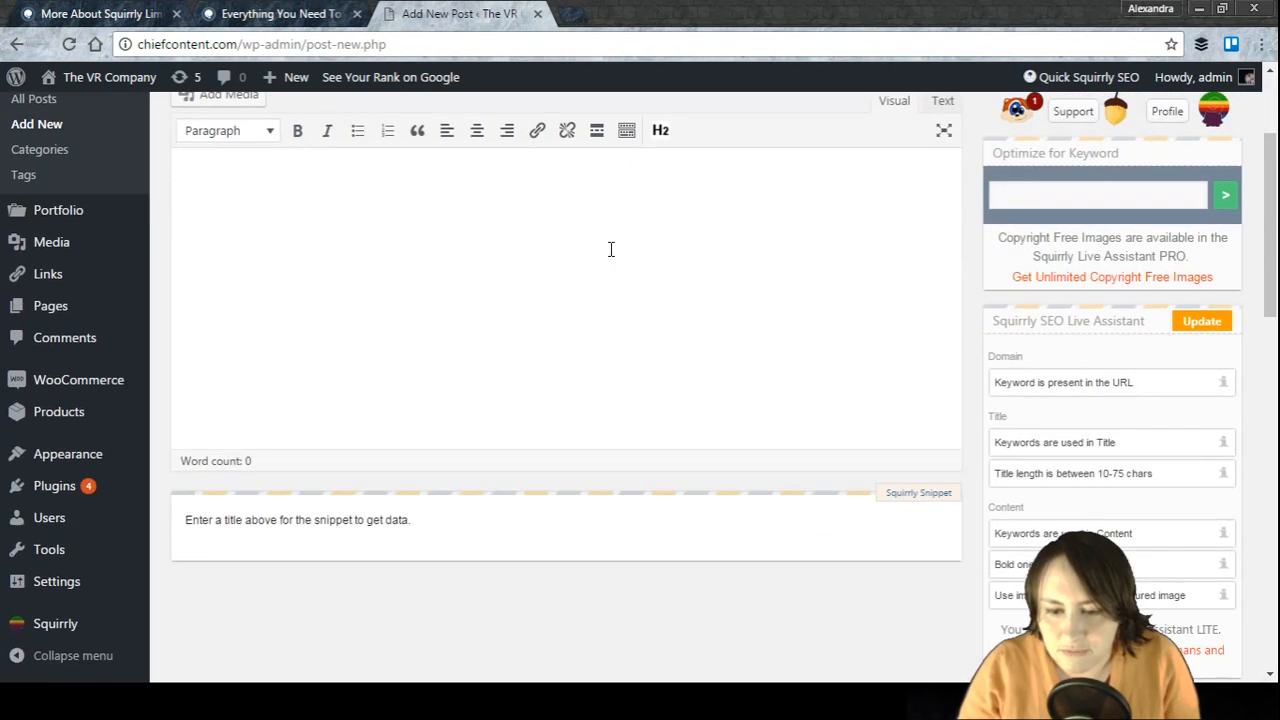
{"action": "left_click", "coordinate": [1043, 196]}
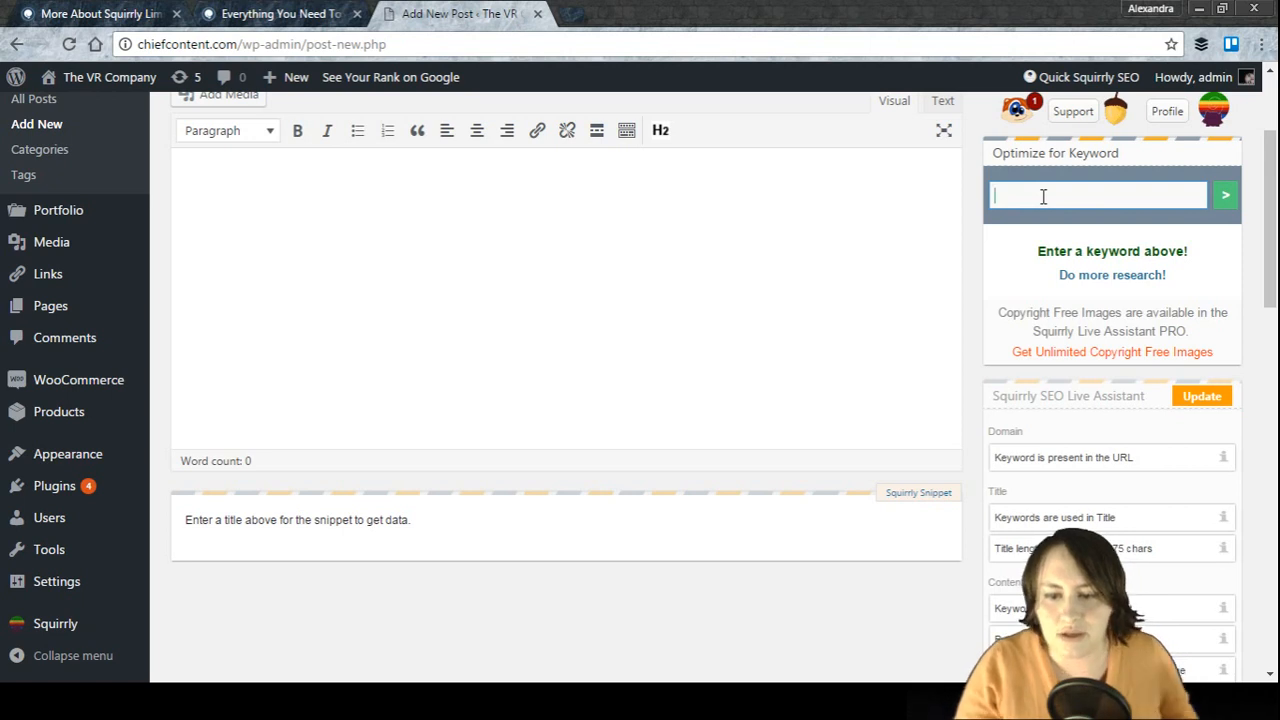
{"action": "scroll", "coordinate": [1043, 196], "scroll_direction": "up", "scroll_amount": 2}
{"action": "mouse_move", "coordinate": [286, 80]}
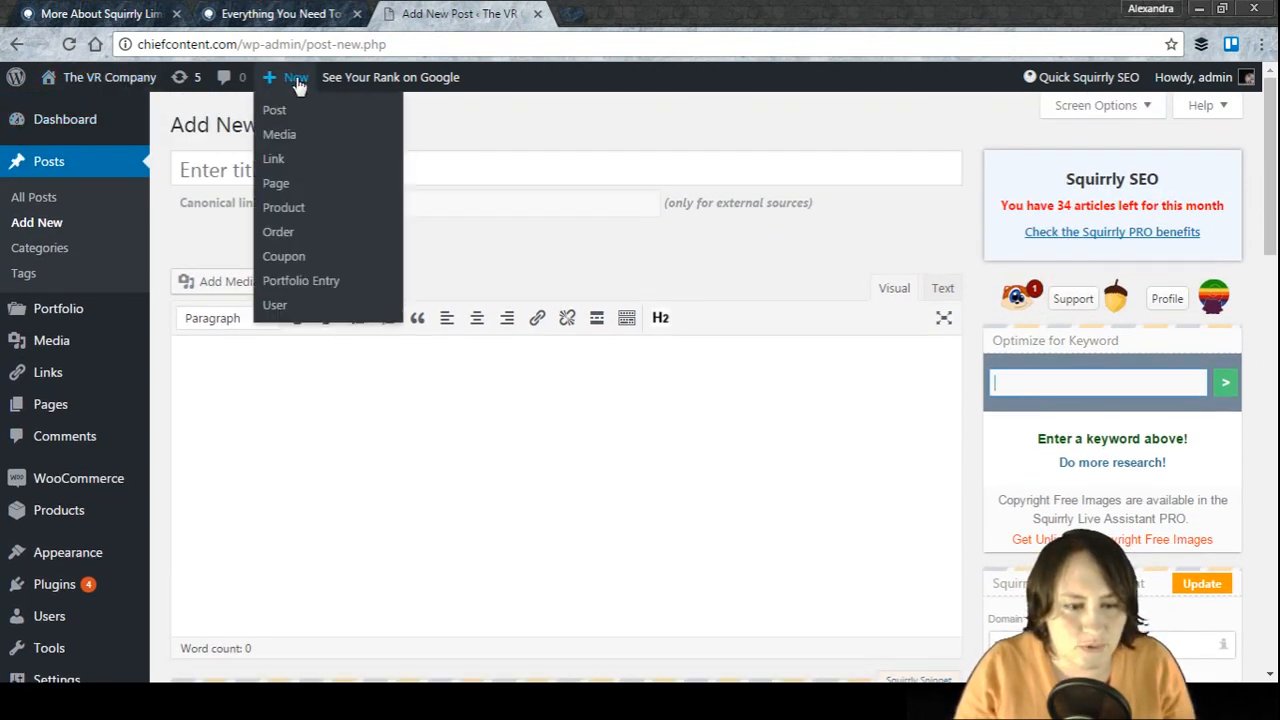
{"action": "left_click", "coordinate": [276, 112]}
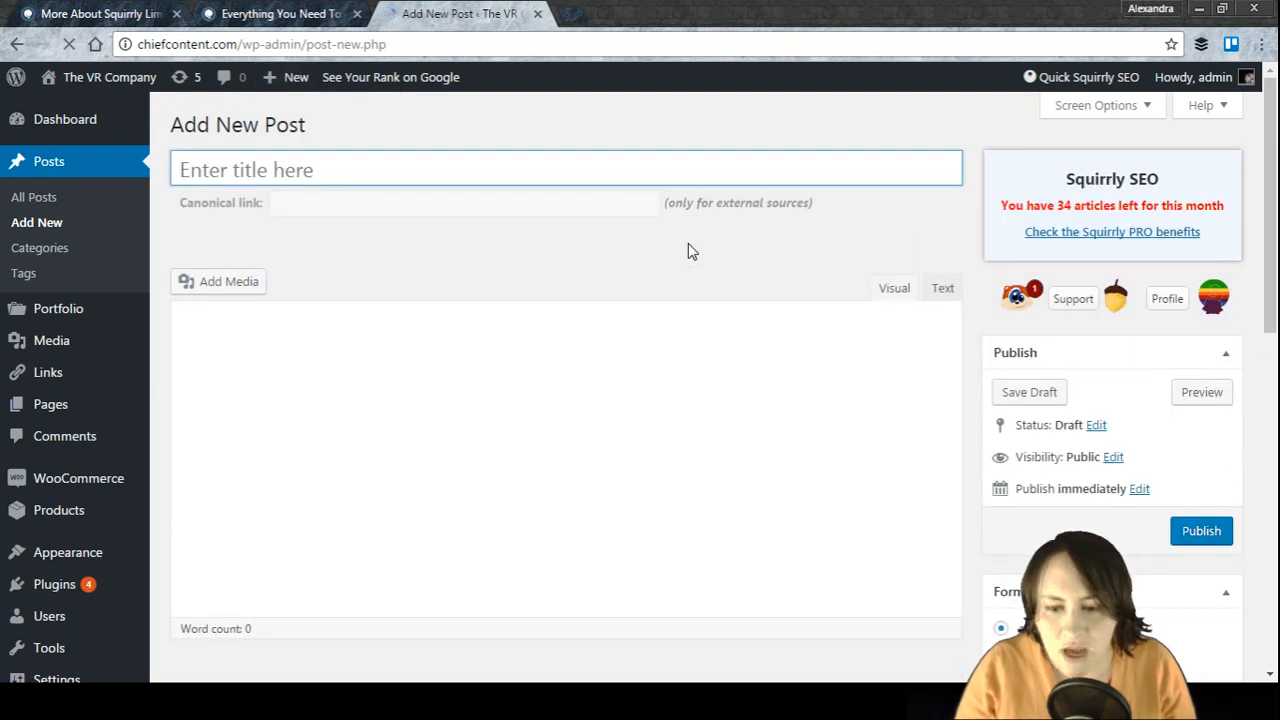
Enter "keyword generator tool" as the keyword to optimize The VR Company post for.
{"action": "left_click", "coordinate": [1026, 380]}
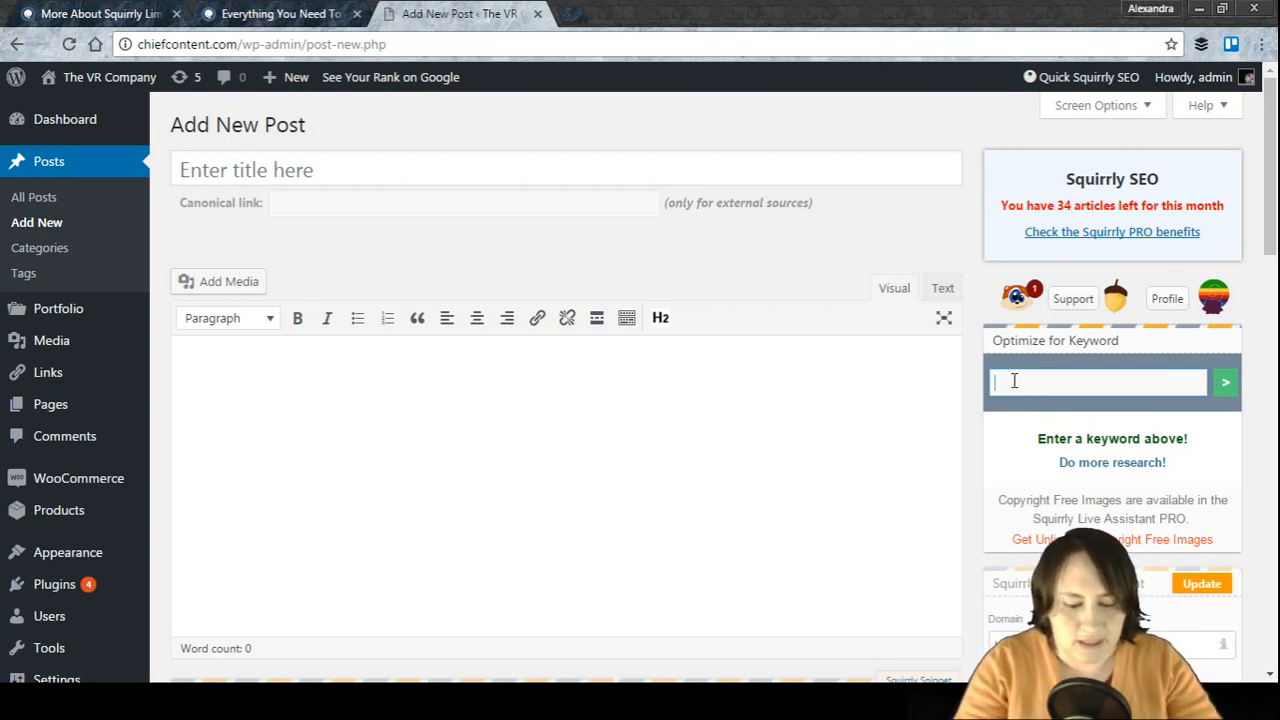
{"action": "type", "text": "keyword"}
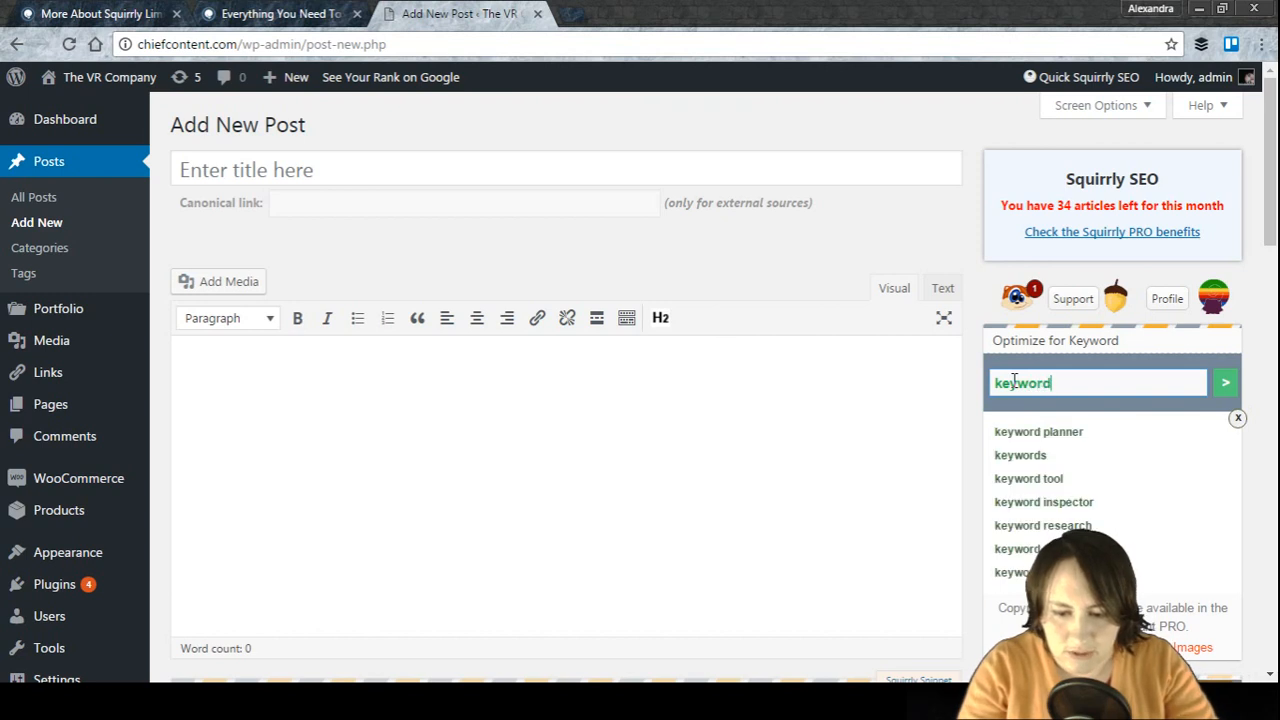
{"action": "type", "text": " generator"}
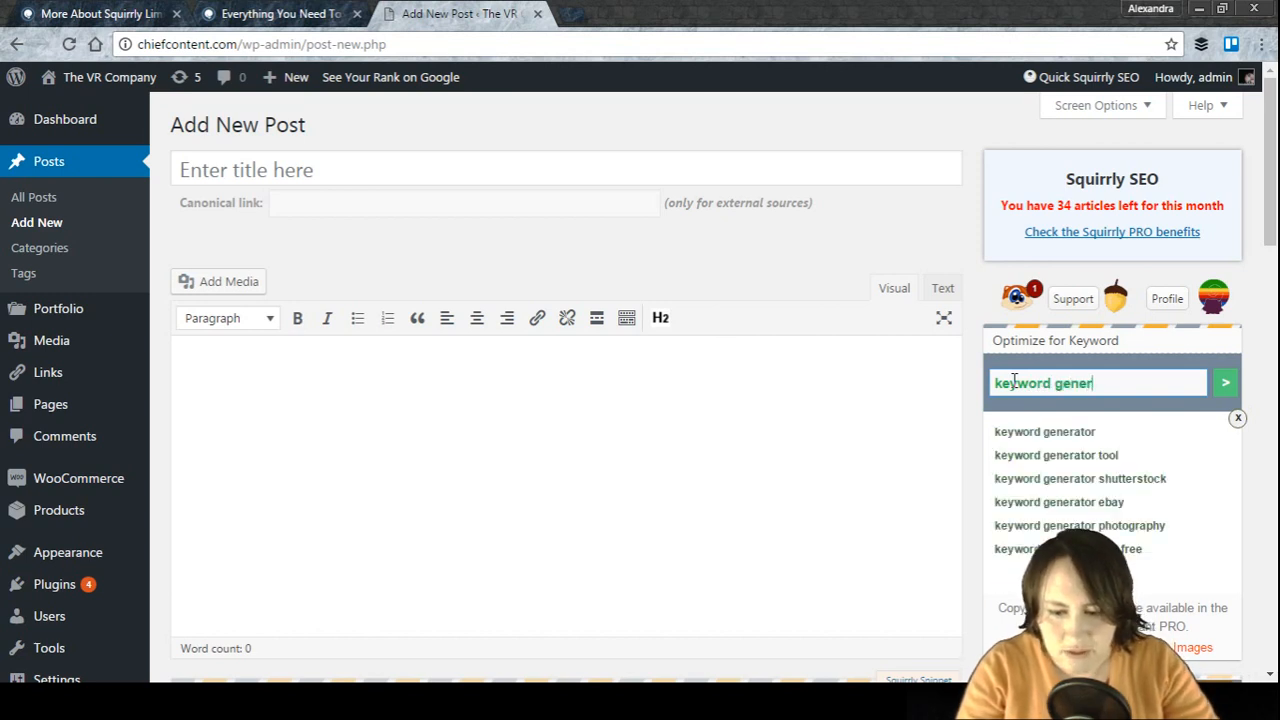
{"action": "type", "text": " tool"}
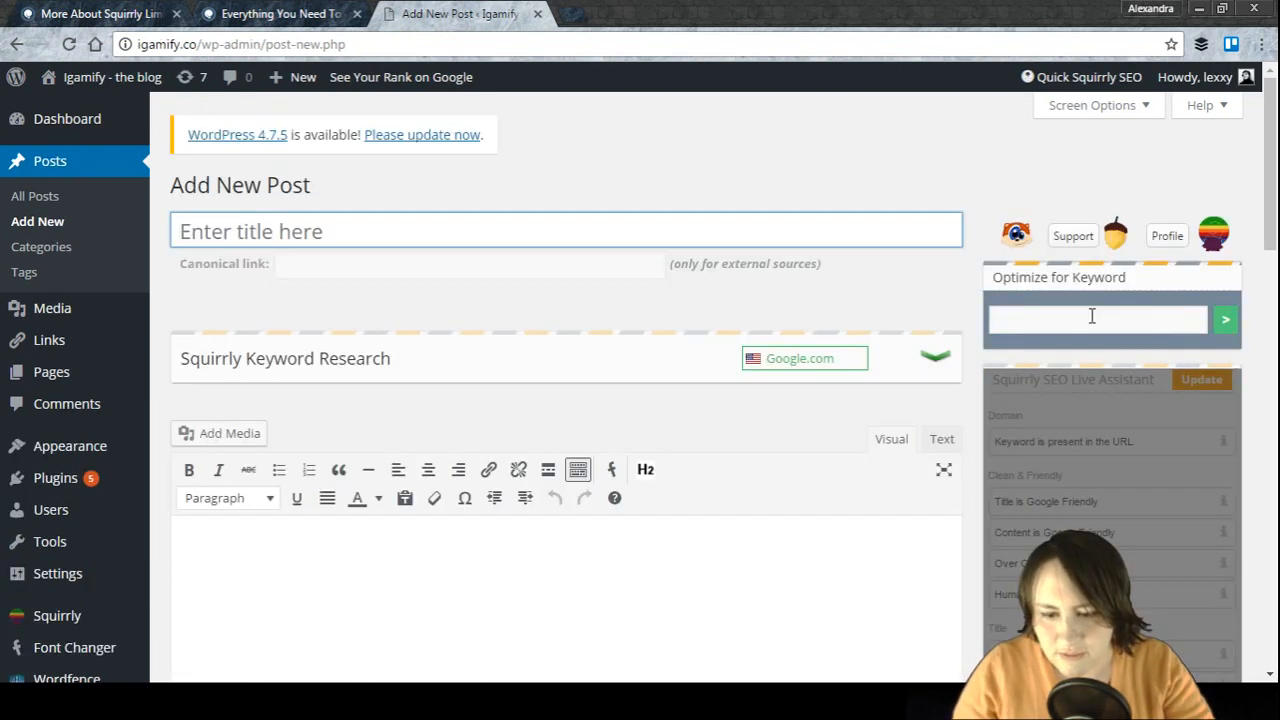
Optimize the new Igamify post for the keyword "keyword generator tool" and close the image suggestions.
{"action": "left_click", "coordinate": [1021, 321]}
{"action": "type", "text": "keyword generator tool"}
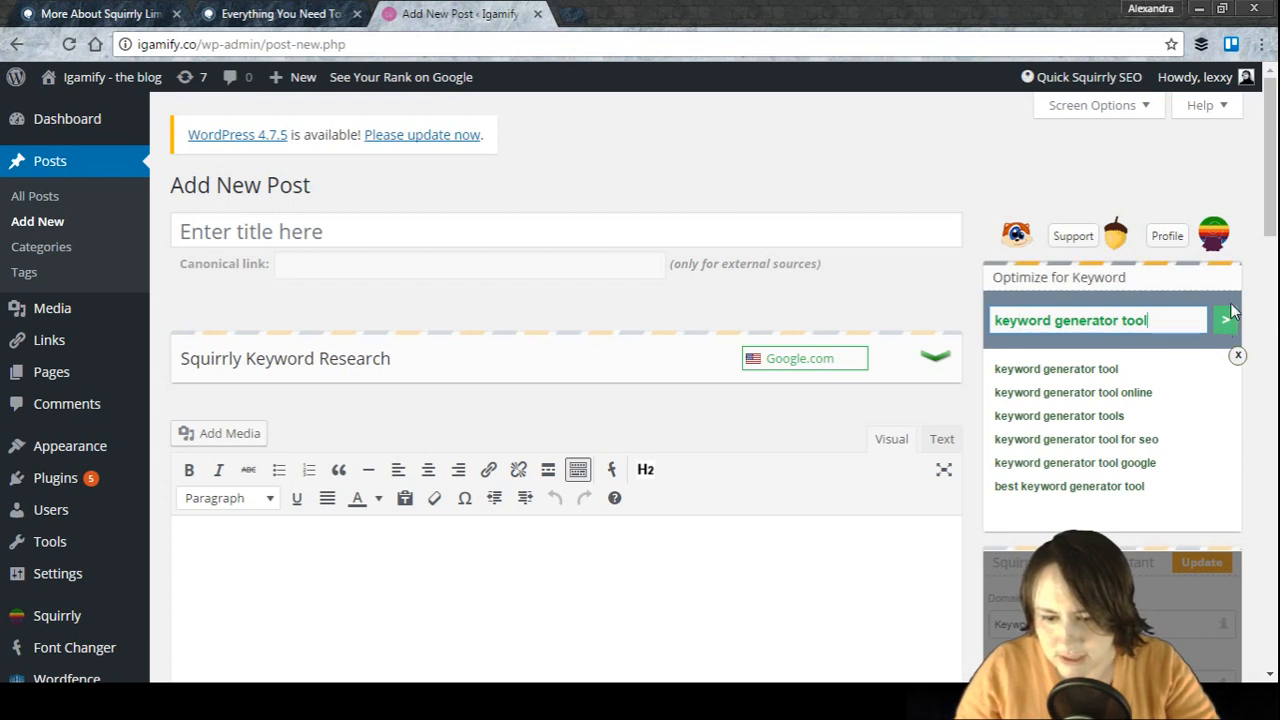
{"action": "left_click", "coordinate": [1227, 327]}
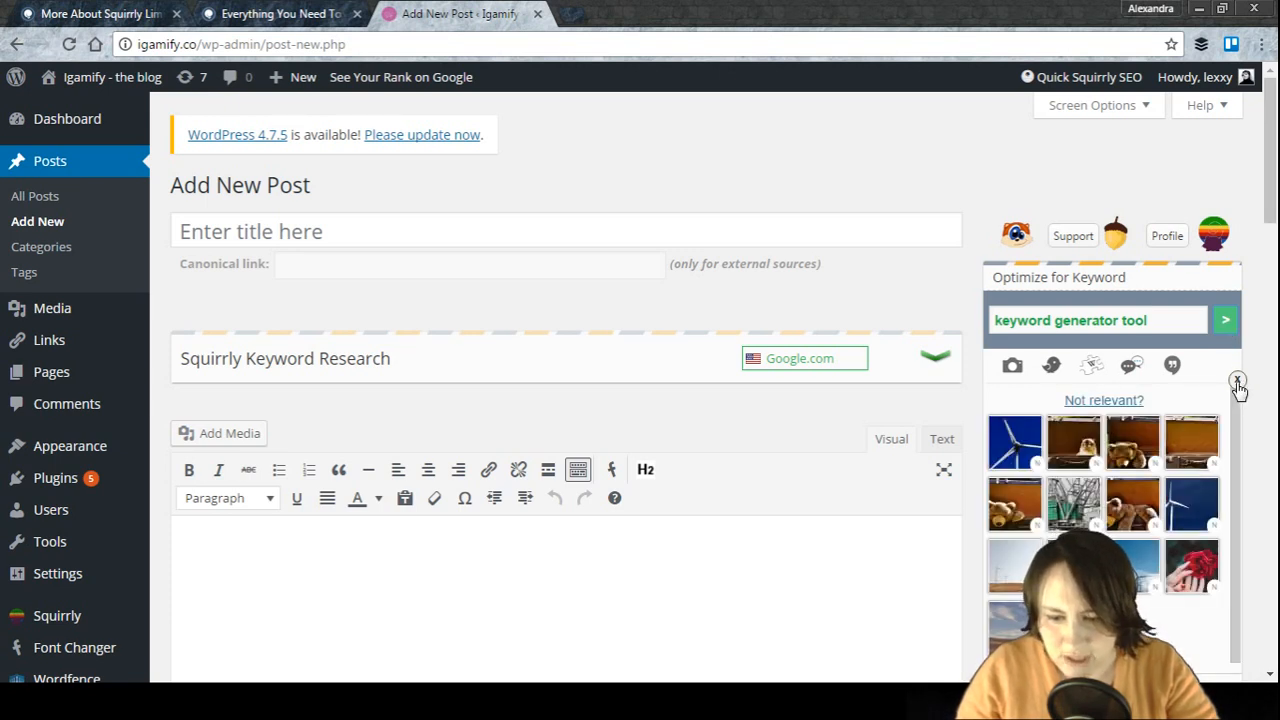
{"action": "left_click", "coordinate": [1236, 381]}
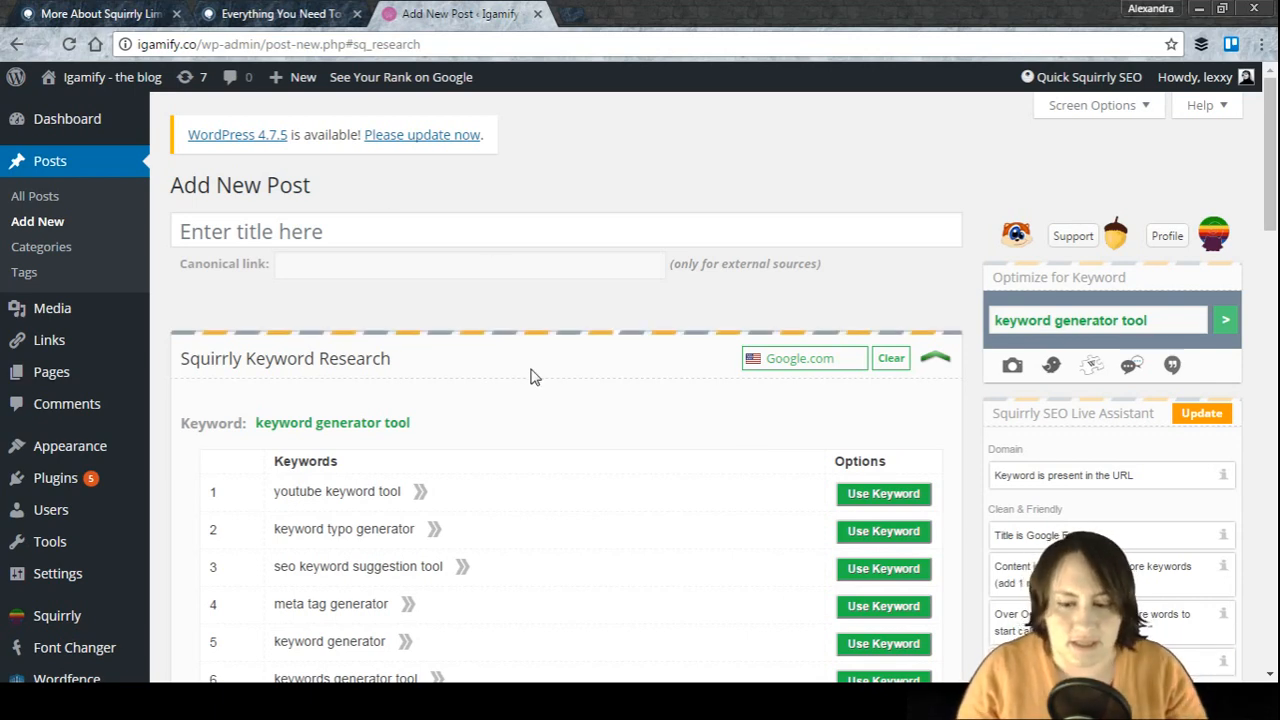
Examine the suggested keywords in the Squirrly Keyword Research results for "keyword generator tool".
{"action": "scroll", "coordinate": [532, 376], "scroll_direction": "down", "scroll_amount": 1}
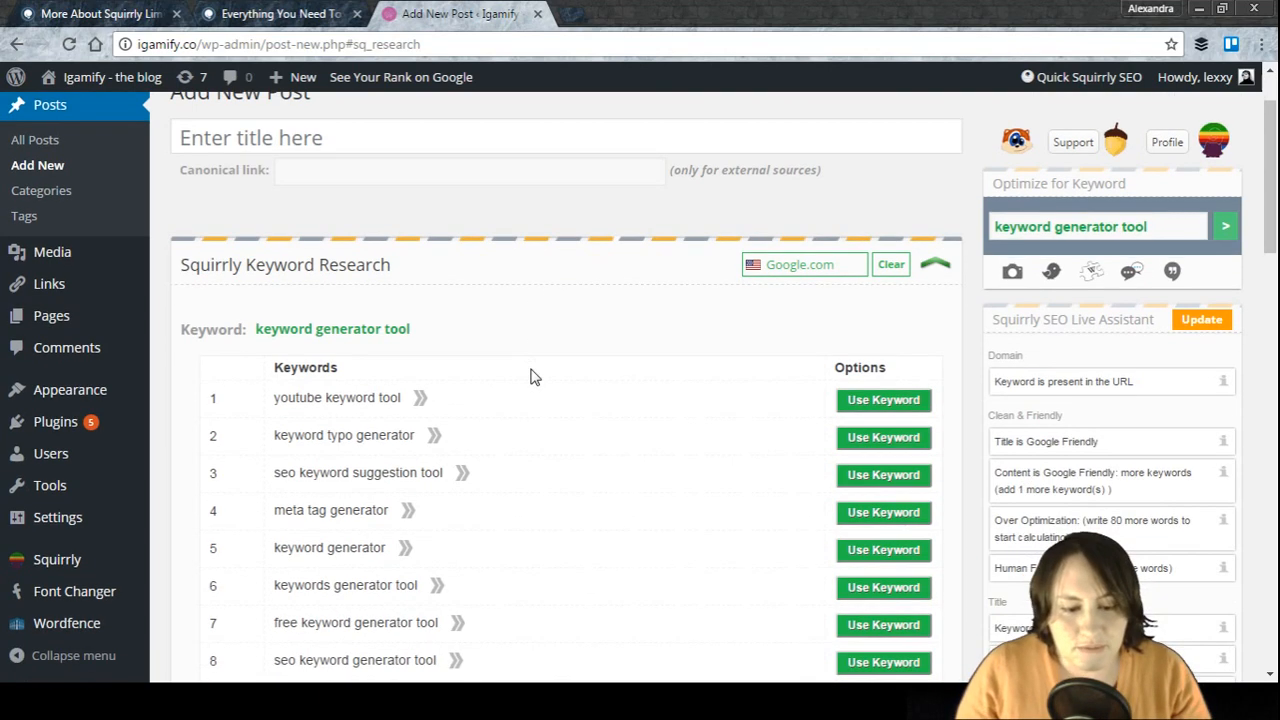
{"action": "scroll", "coordinate": [532, 376], "scroll_direction": "down", "scroll_amount": 1}
{"action": "scroll", "coordinate": [532, 376], "scroll_direction": "down", "scroll_amount": 2}
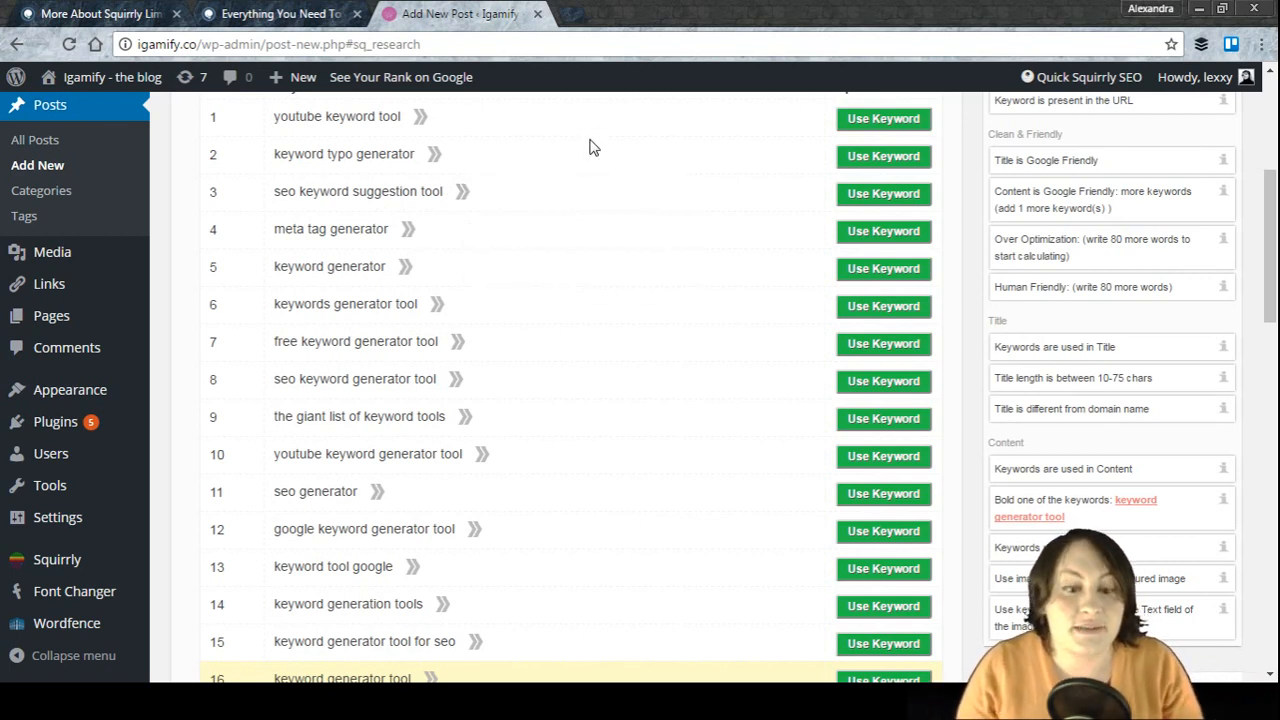
{"action": "scroll", "coordinate": [588, 148], "scroll_direction": "up", "scroll_amount": 1}
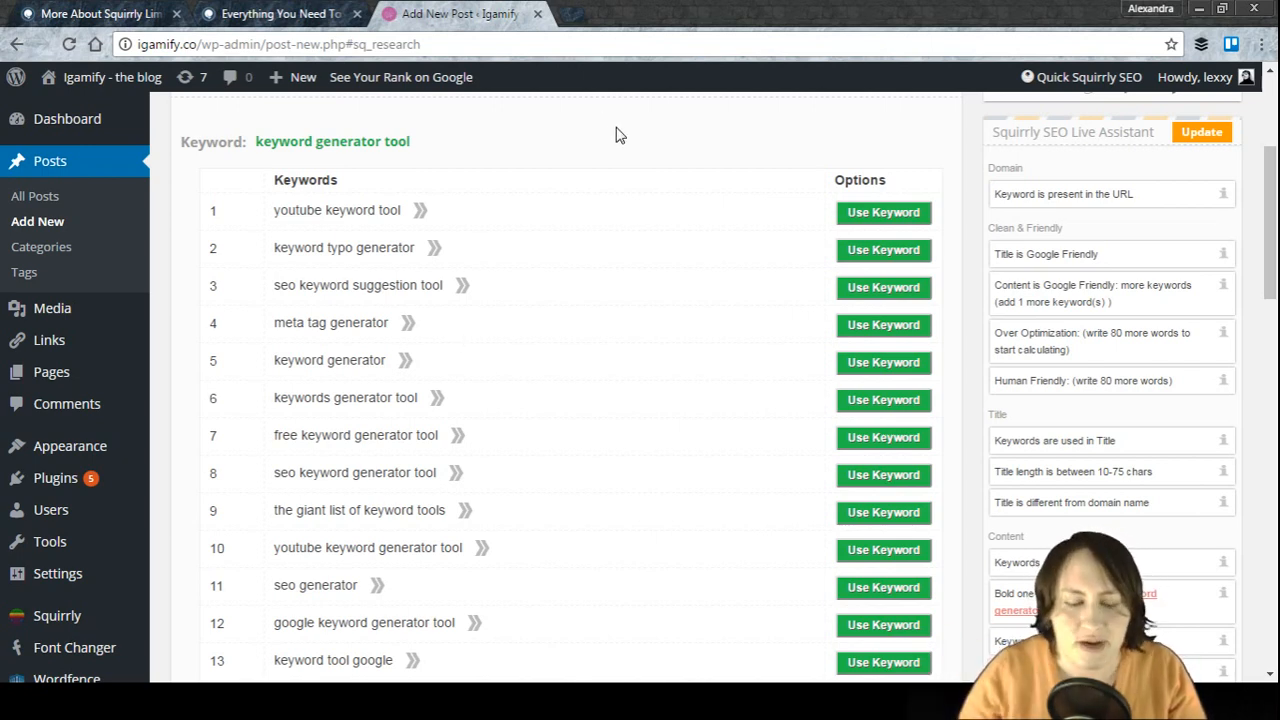
{"action": "scroll", "coordinate": [617, 135], "scroll_direction": "up", "scroll_amount": 2}
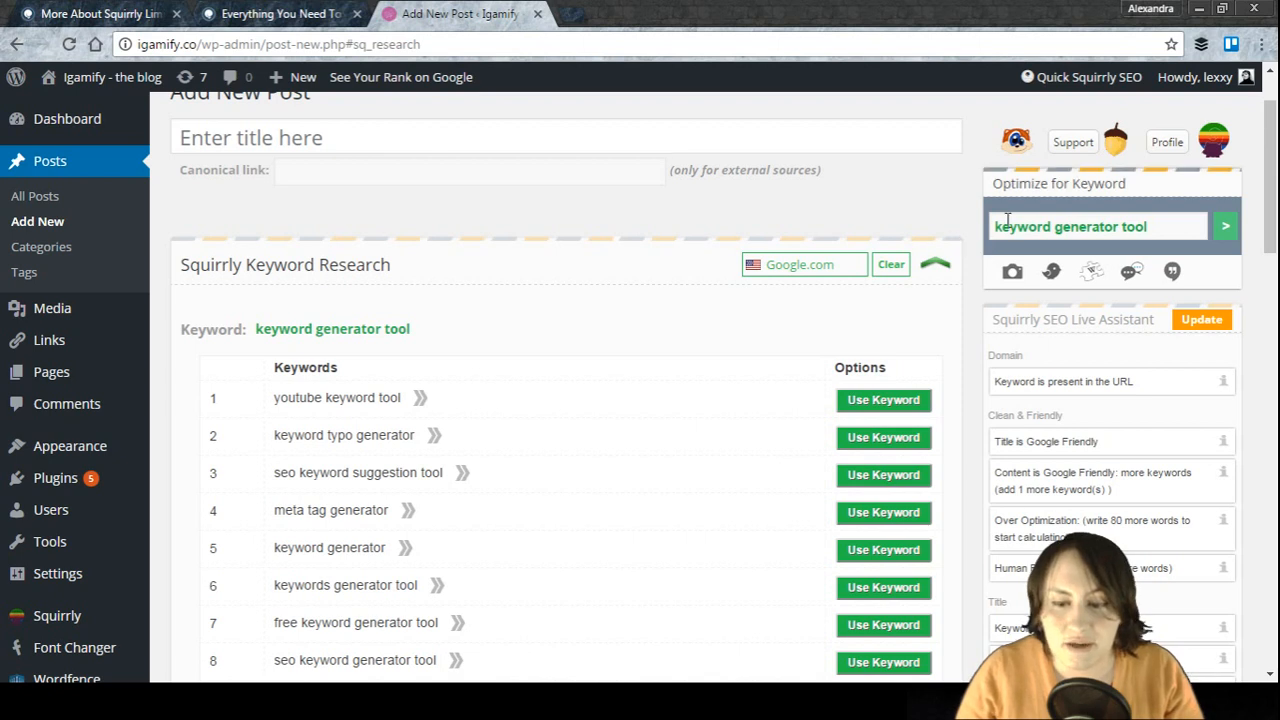
{"action": "left_click", "coordinate": [1176, 228]}
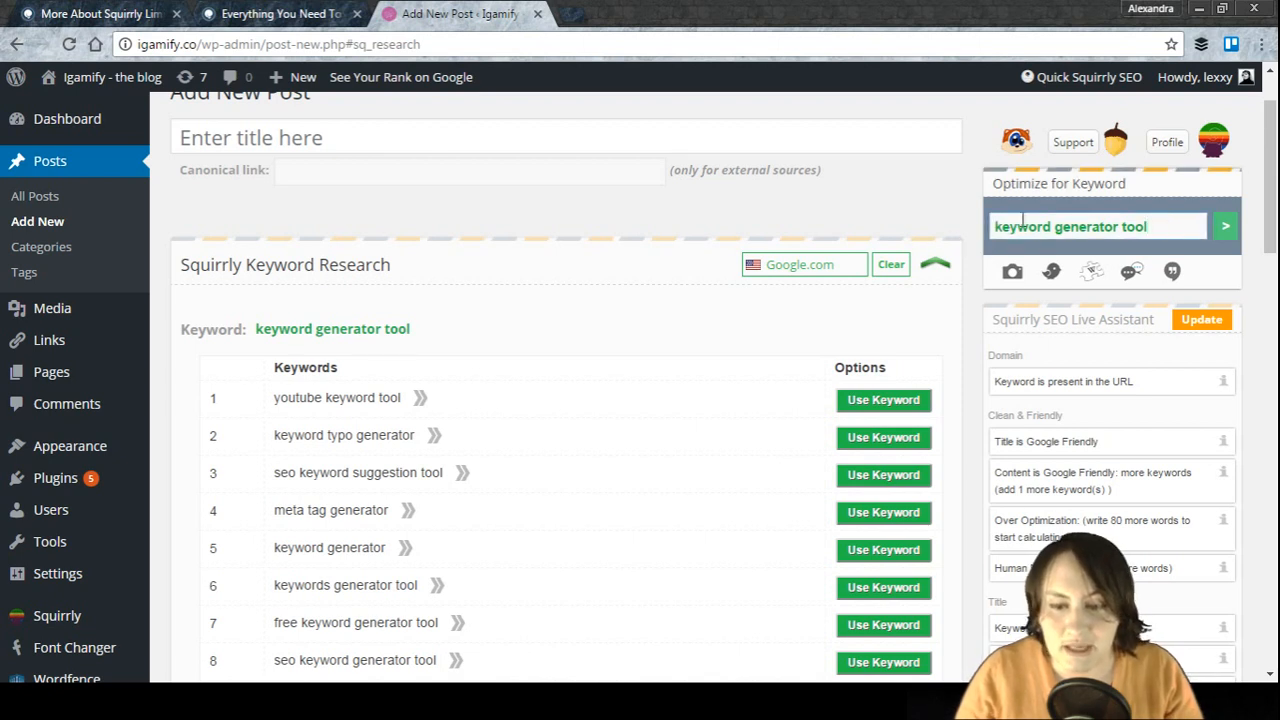
Set the Squirrly Keyword Research search engine to Google.co.uk.
{"action": "left_click", "coordinate": [784, 266]}
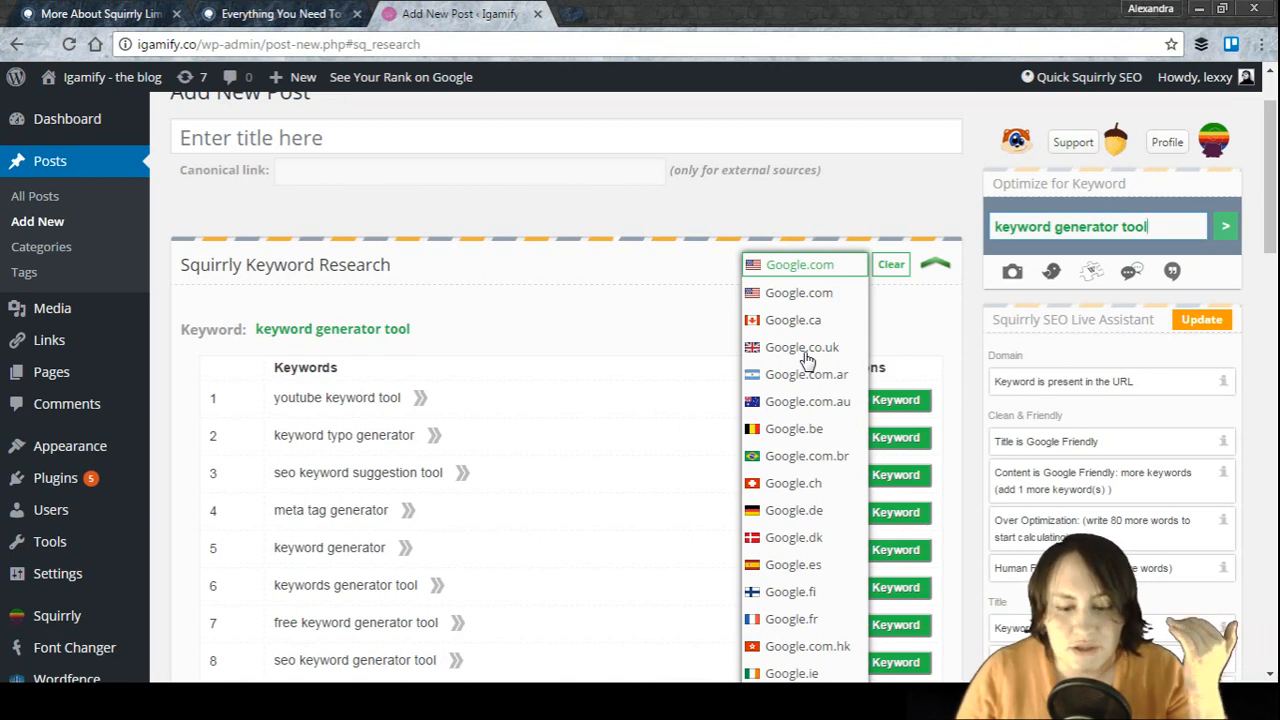
{"action": "scroll", "coordinate": [808, 360], "scroll_direction": "down", "scroll_amount": 5}
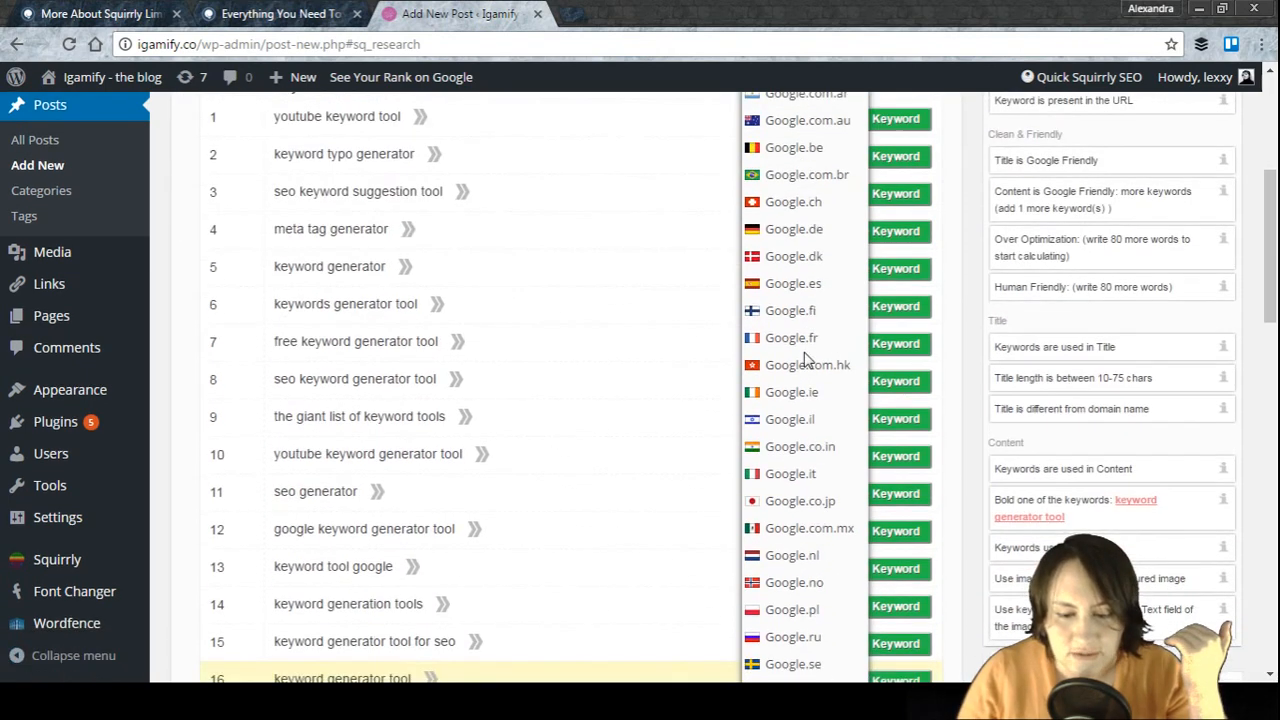
{"action": "scroll", "coordinate": [808, 360], "scroll_direction": "up", "scroll_amount": 4}
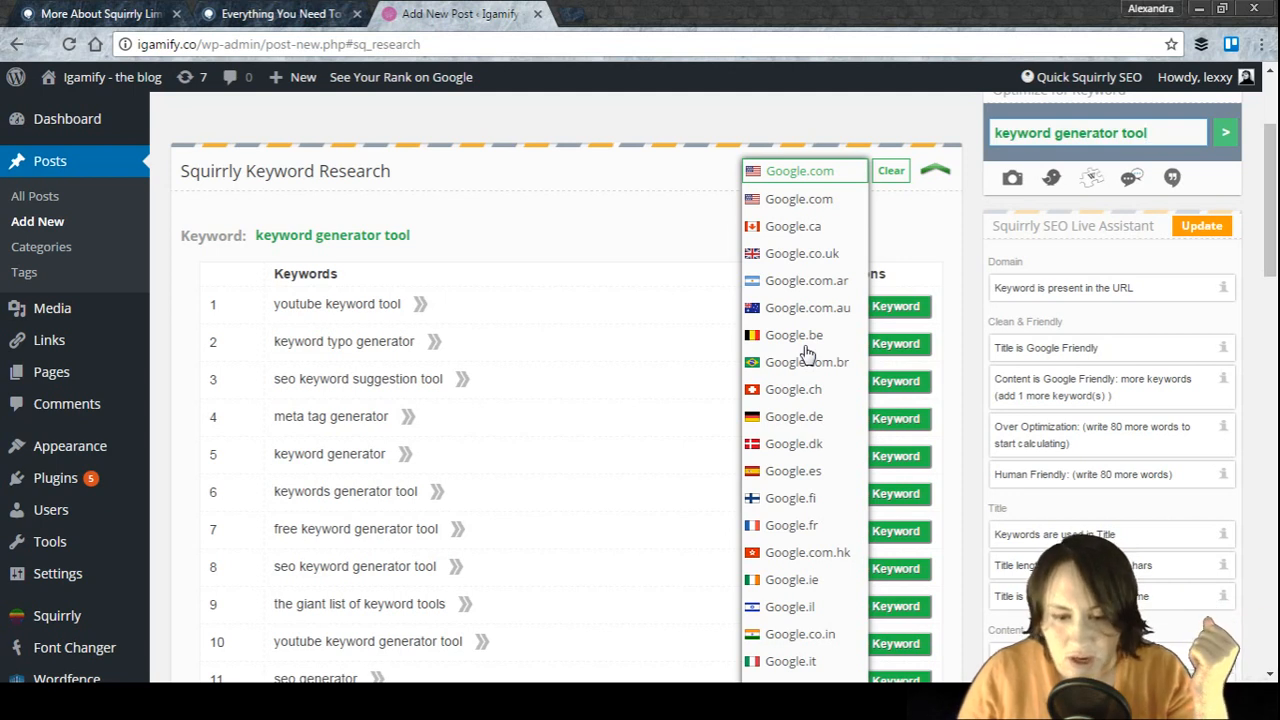
{"action": "left_click", "coordinate": [790, 258]}
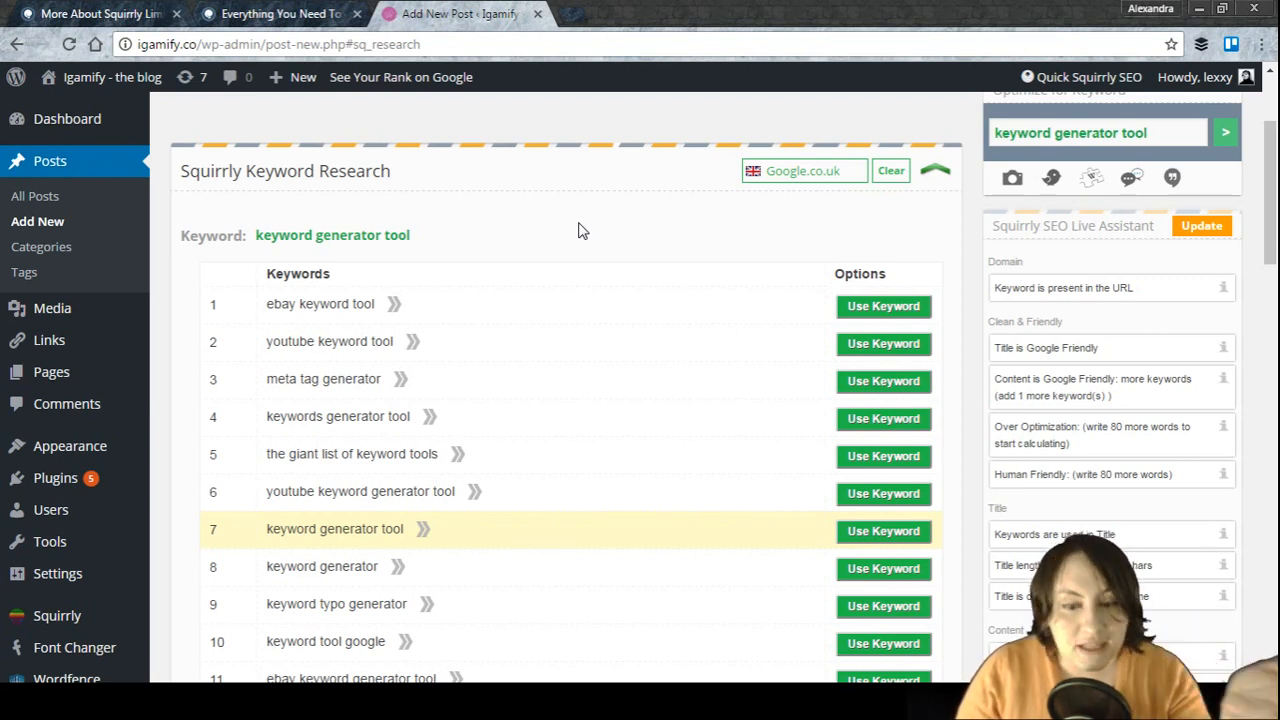
{"action": "left_click", "coordinate": [836, 176]}
{"action": "left_click", "coordinate": [842, 177]}
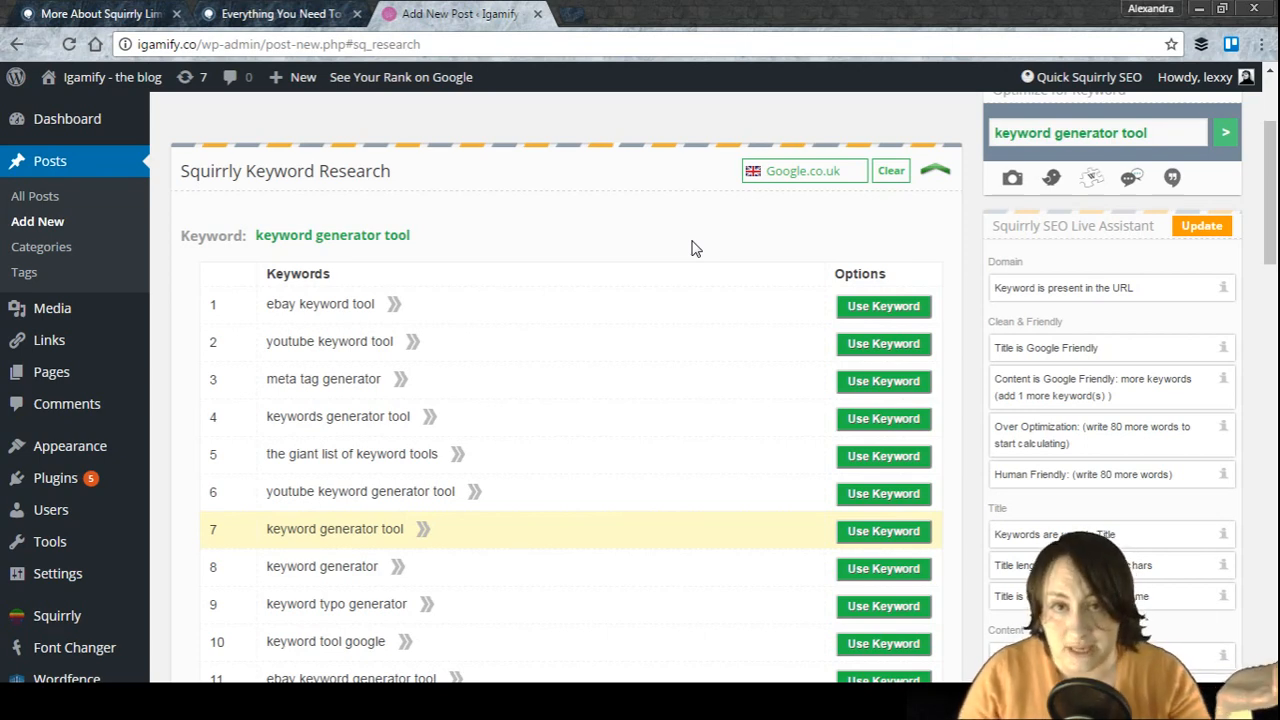
Clear the keyword research results and run research on "Keyword generator tool" and "Research long-tail keywords" together.
{"action": "scroll", "coordinate": [695, 248], "scroll_direction": "down", "scroll_amount": 3}
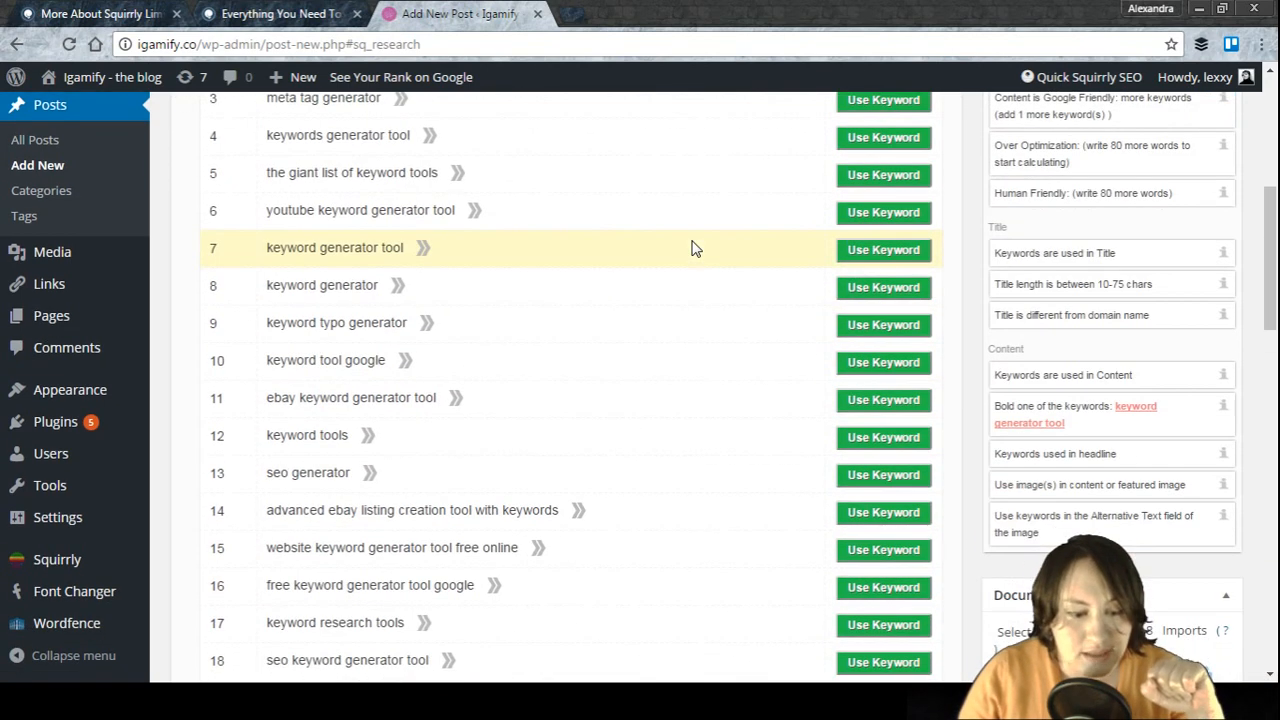
{"action": "scroll", "coordinate": [302, 185], "scroll_direction": "up", "scroll_amount": 4}
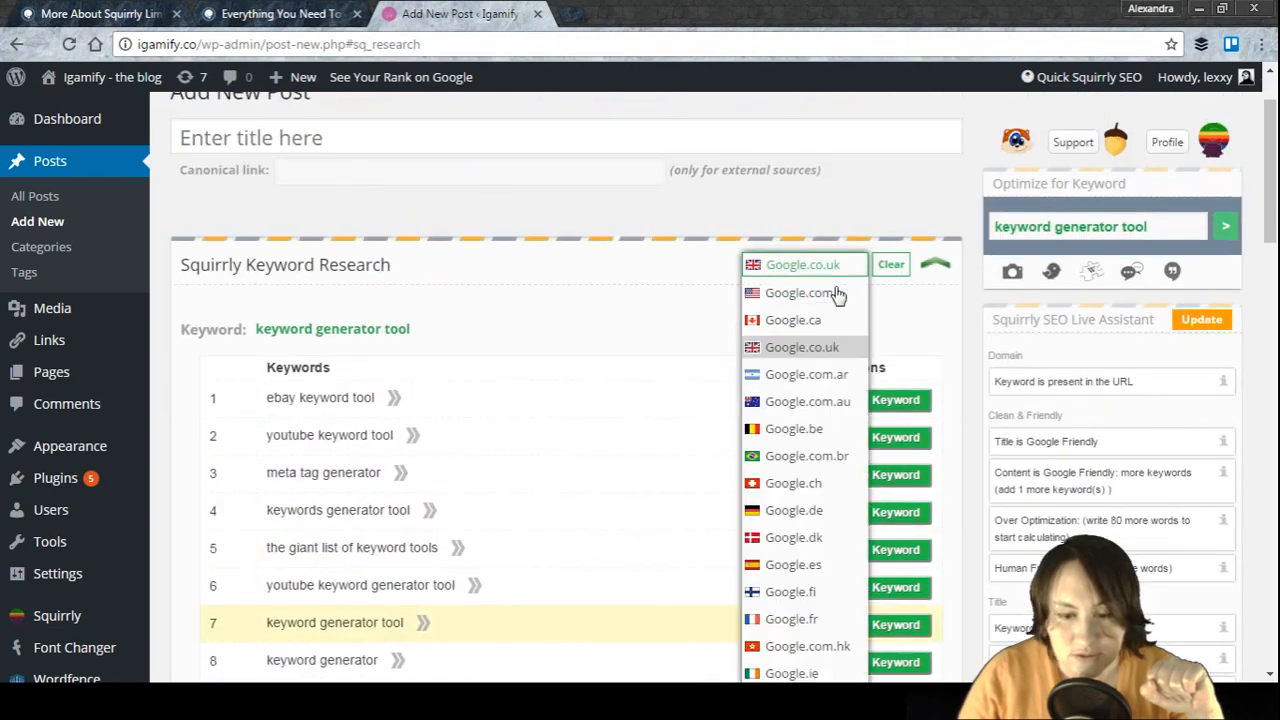
{"action": "left_click", "coordinate": [891, 268]}
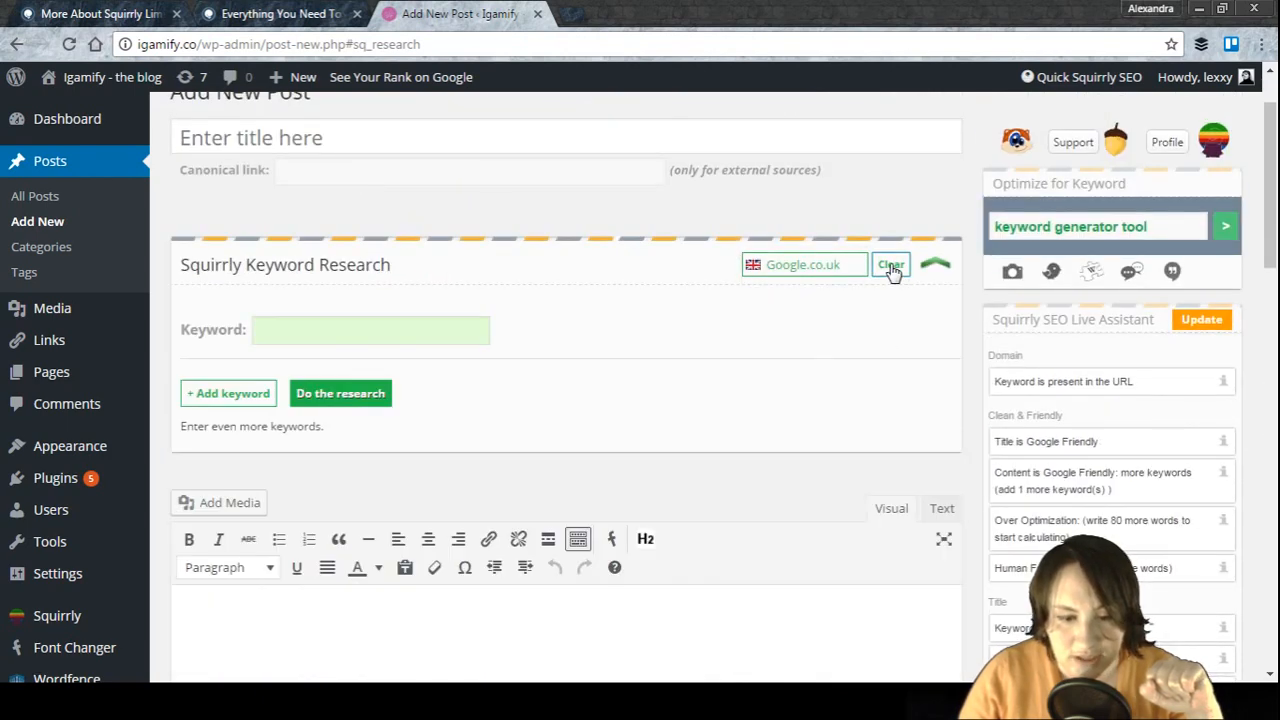
{"action": "left_click", "coordinate": [404, 335]}
{"action": "type", "text": "Keyword generator tool"}
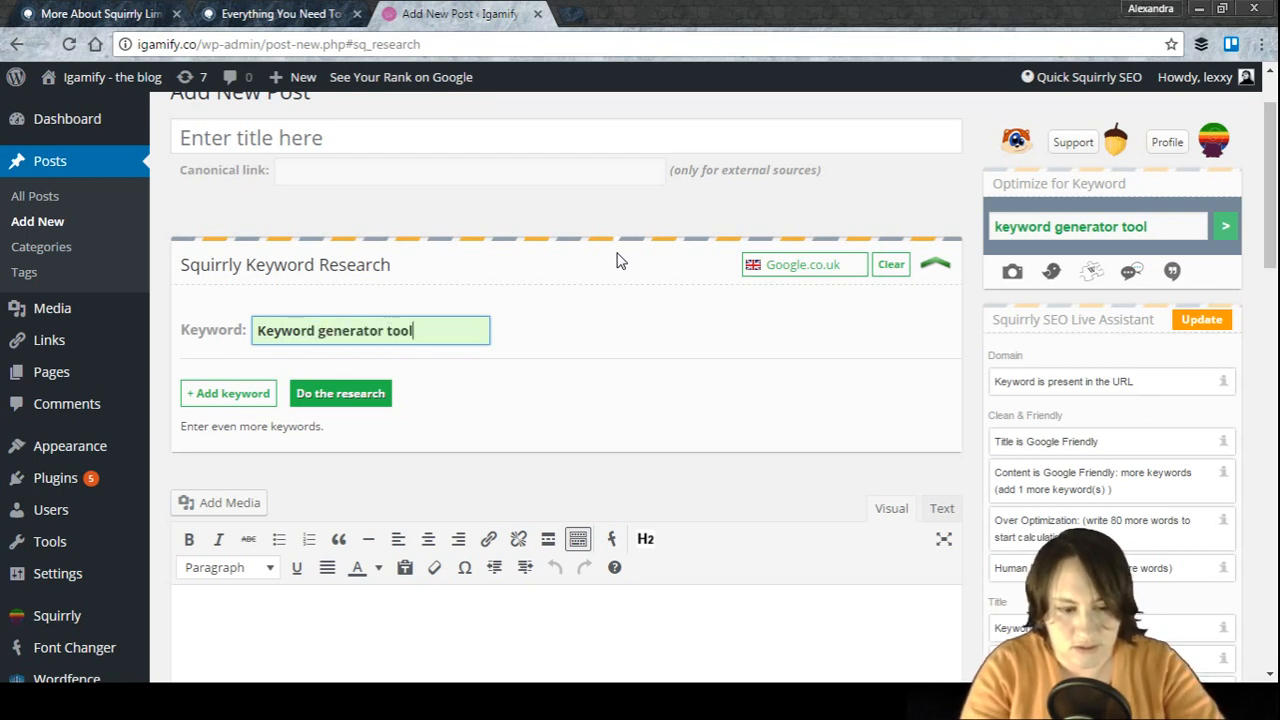
{"action": "left_click", "coordinate": [229, 396]}
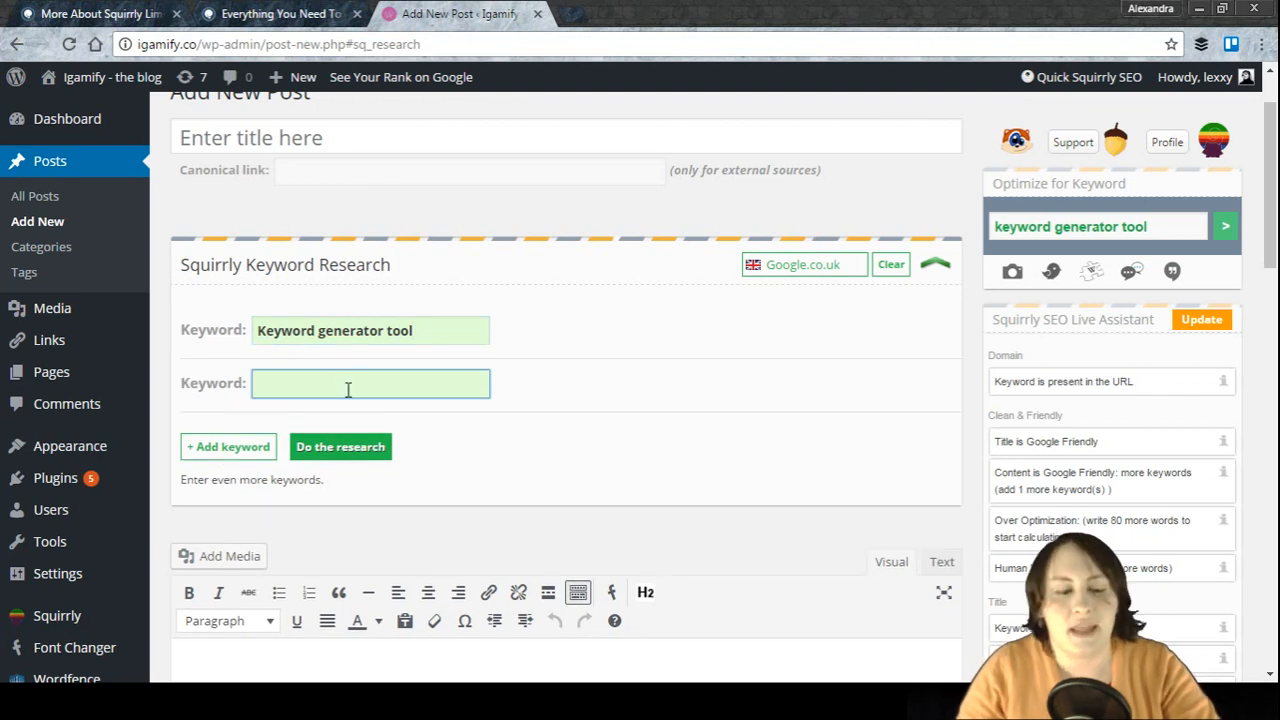
{"action": "type", "text": "Research long-tail keywords"}
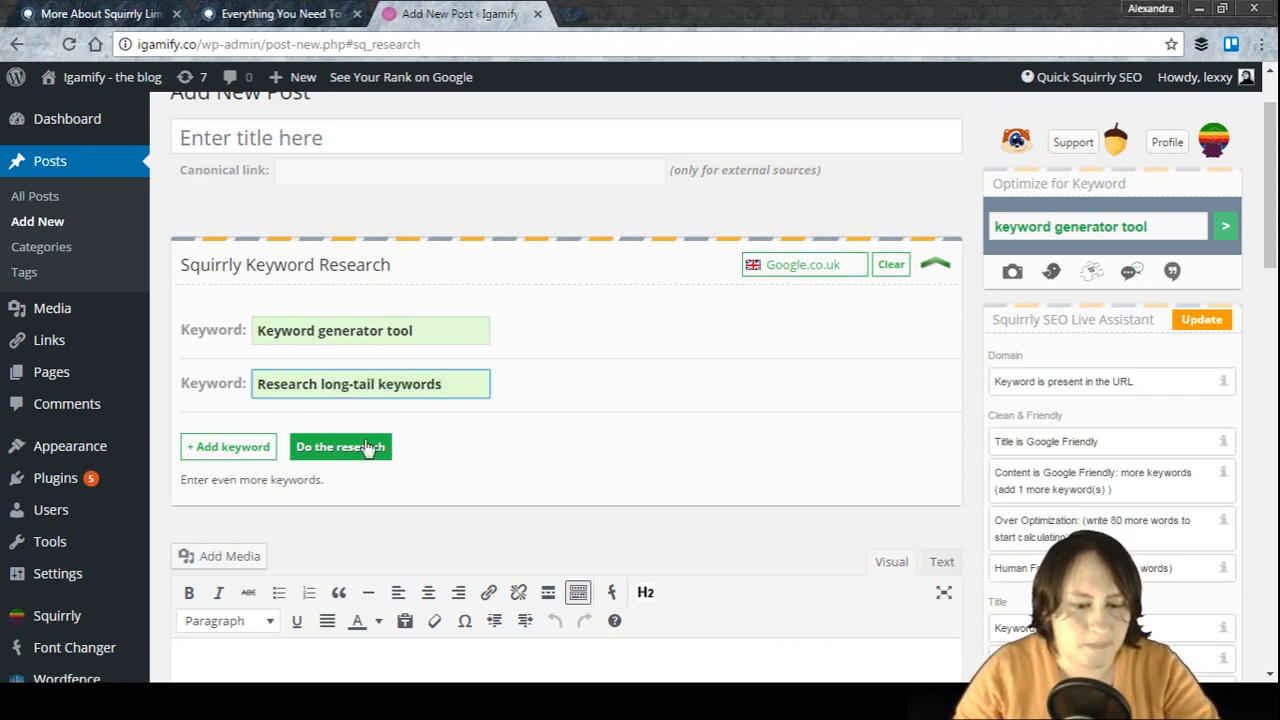
{"action": "left_click", "coordinate": [360, 450]}
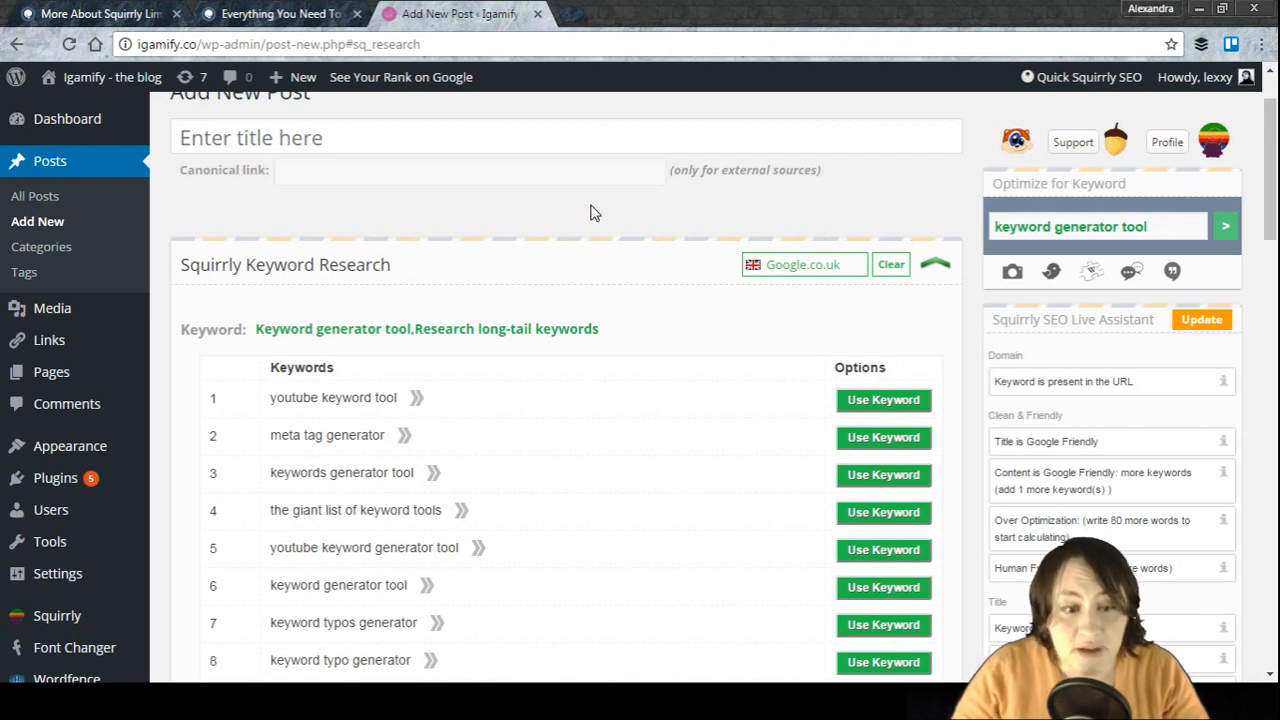
{"action": "scroll", "coordinate": [590, 213], "scroll_direction": "down", "scroll_amount": 1}
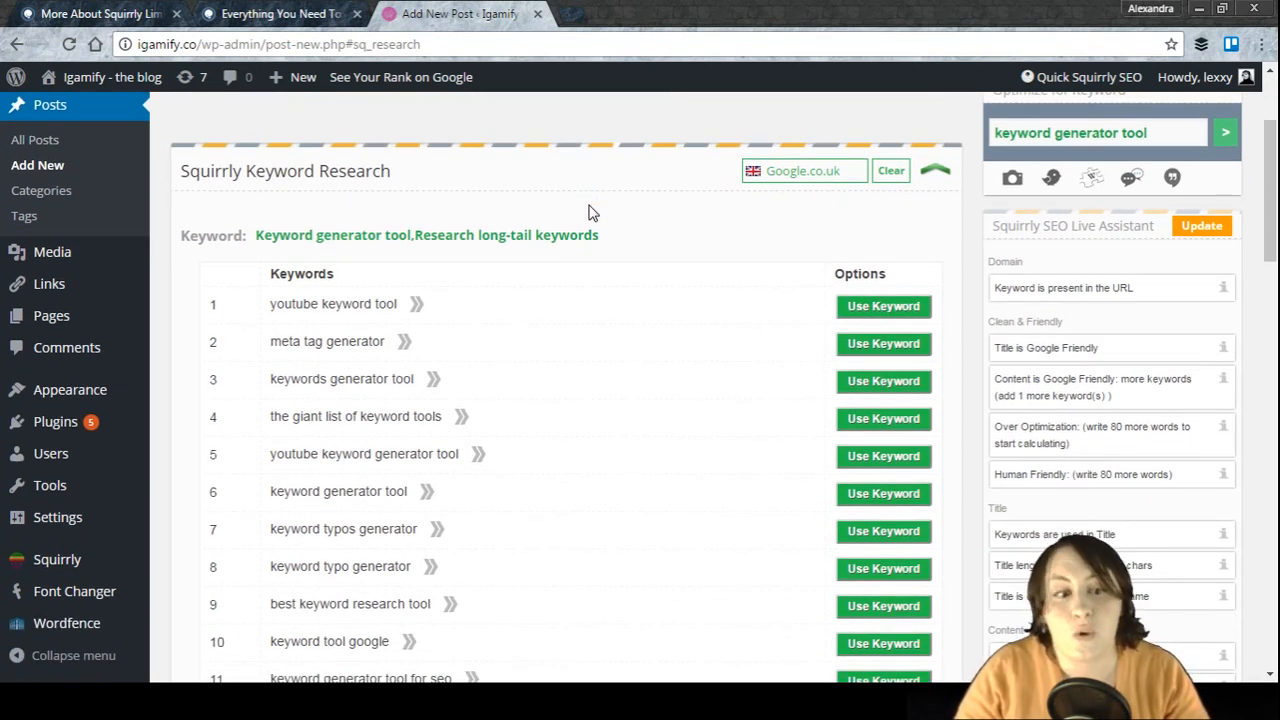
{"action": "left_click", "coordinate": [233, 13]}
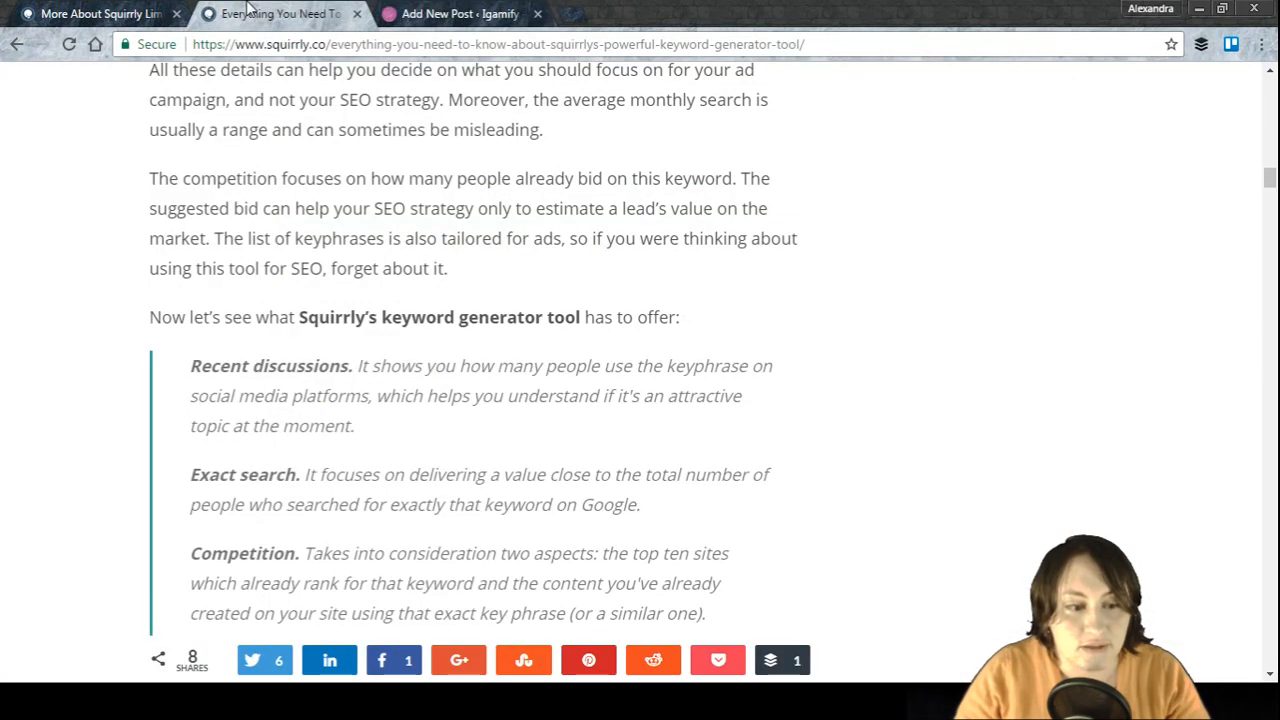
{"action": "left_click", "coordinate": [186, 12]}
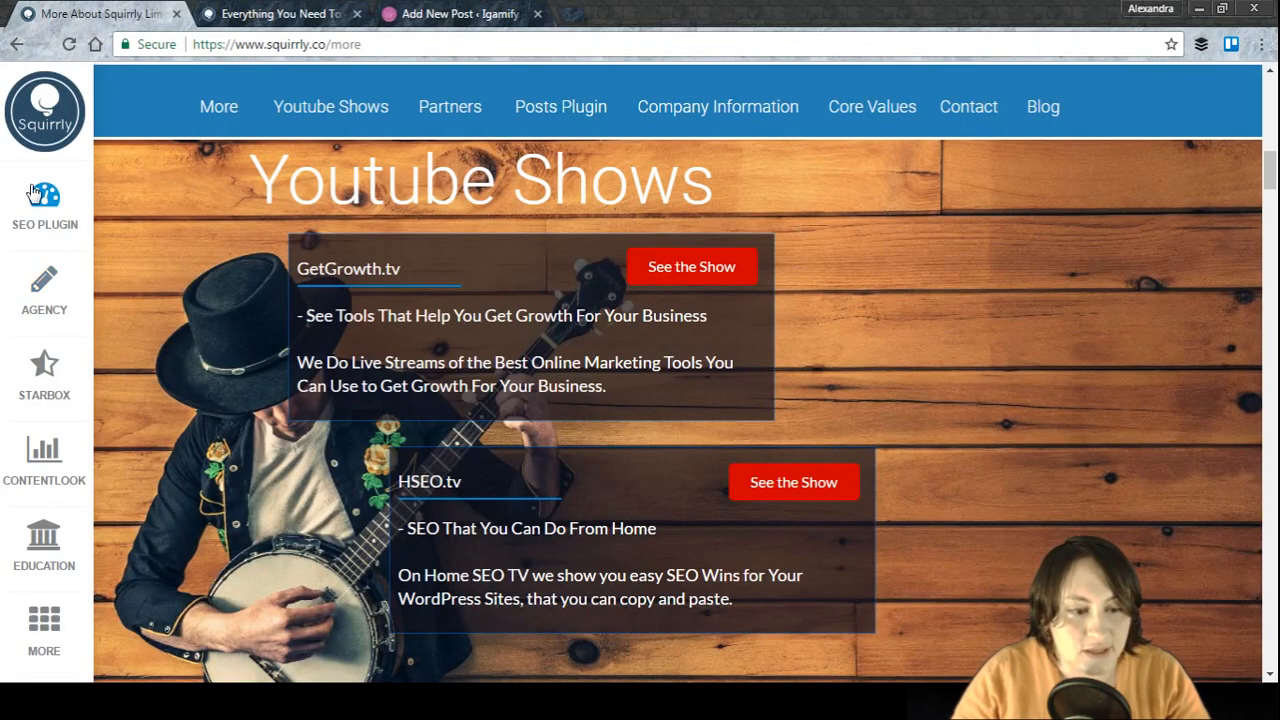
{"action": "left_click", "coordinate": [420, 12]}
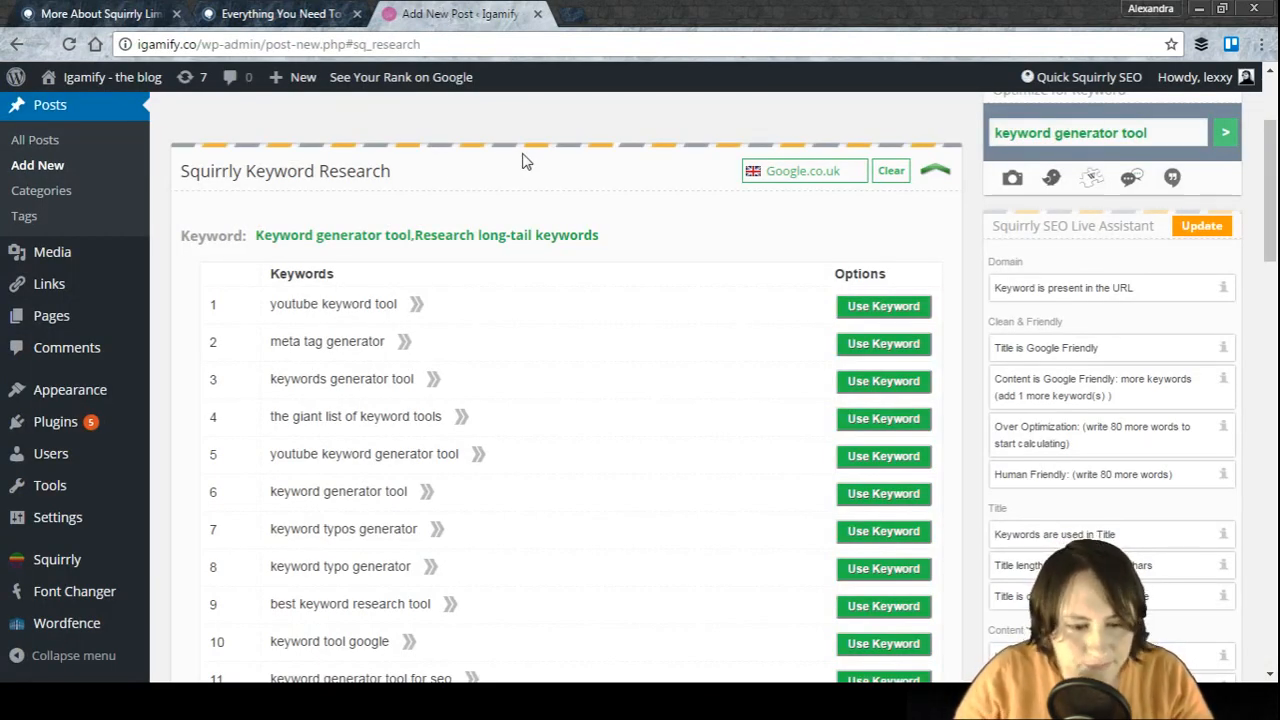
Review the full list of Google.co.uk keyword suggestions for "Keyword generator tool" and "Research long-tail keywords".
{"action": "scroll", "coordinate": [522, 160], "scroll_direction": "down", "scroll_amount": 1}
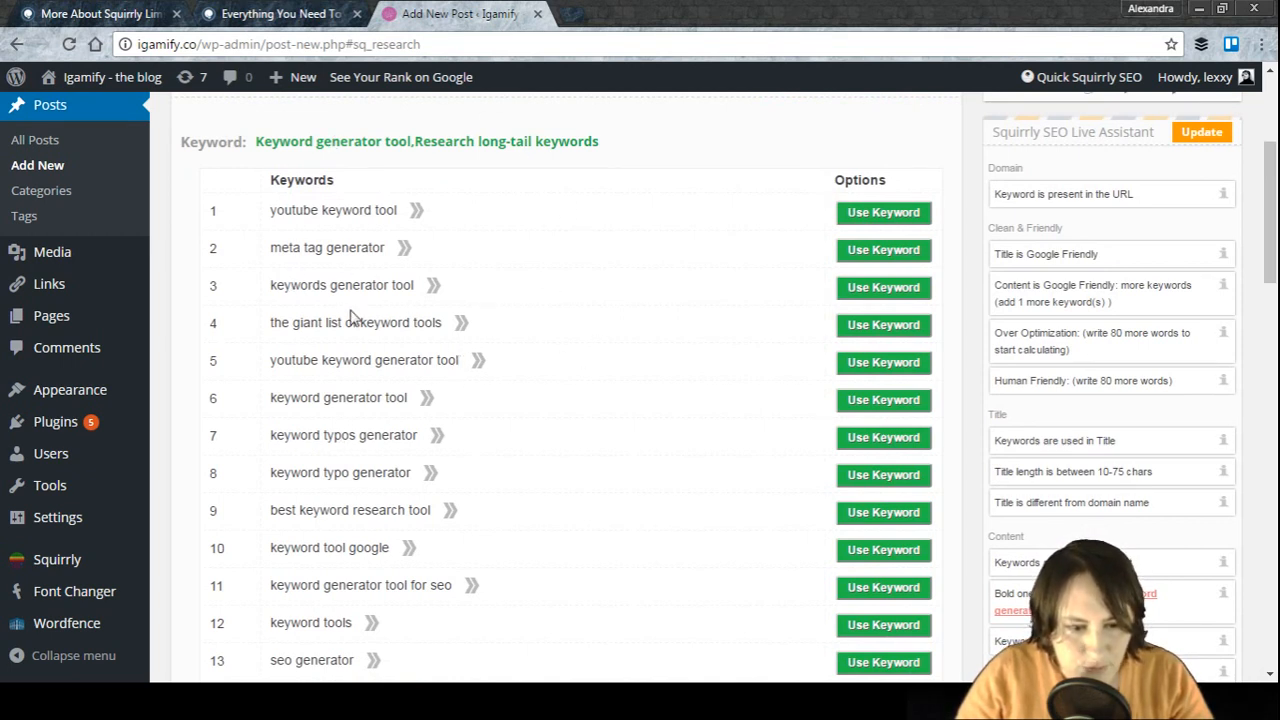
{"action": "scroll", "coordinate": [505, 280], "scroll_direction": "down", "scroll_amount": 4}
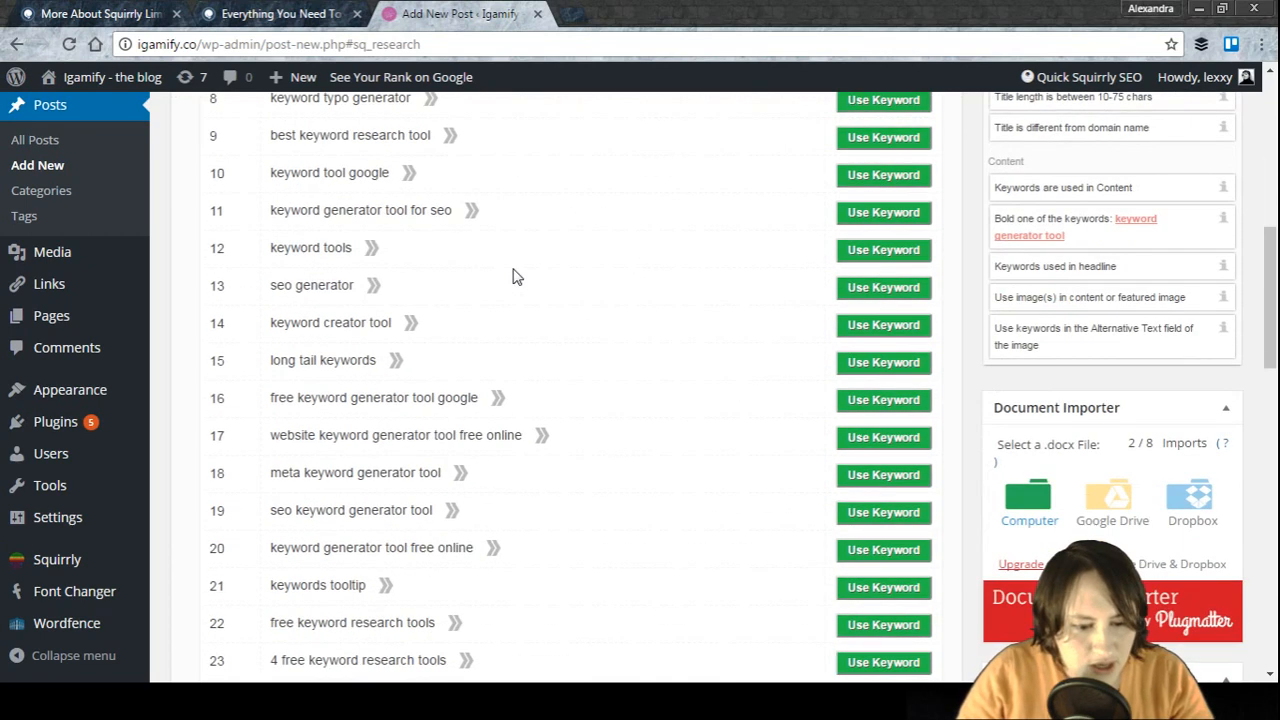
{"action": "scroll", "coordinate": [512, 277], "scroll_direction": "down", "scroll_amount": 1}
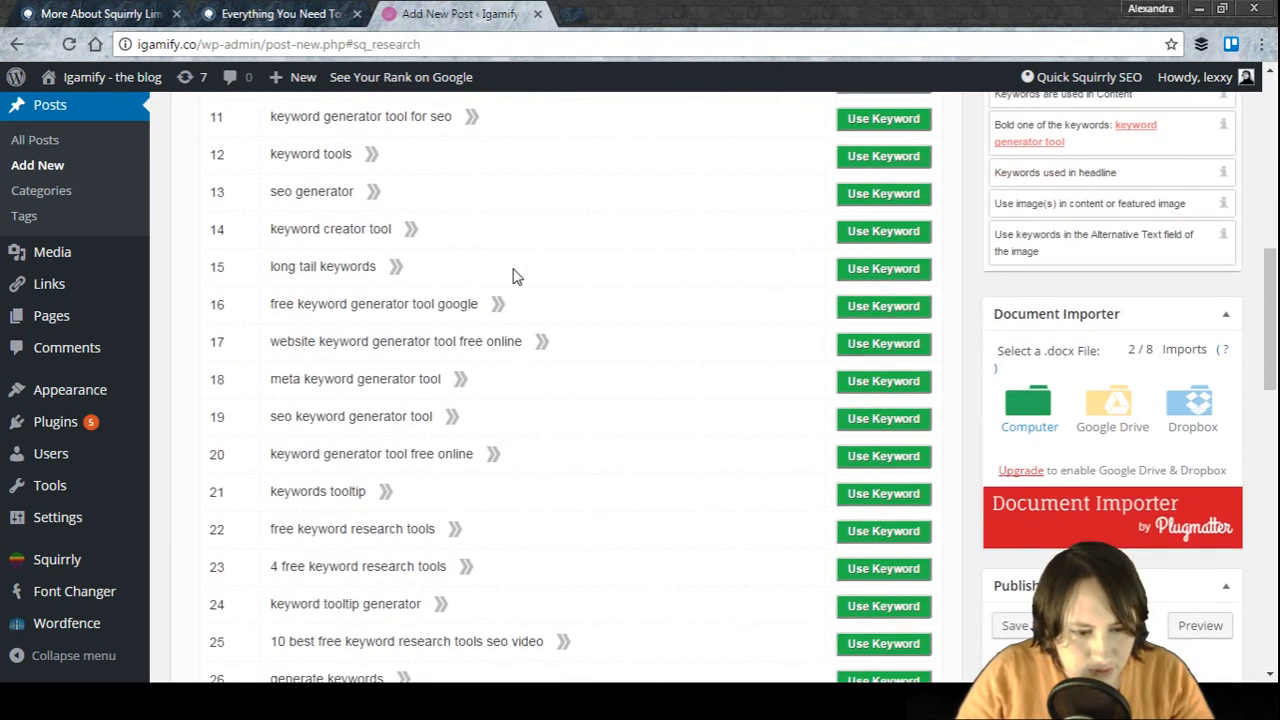
{"action": "scroll", "coordinate": [512, 277], "scroll_direction": "down", "scroll_amount": 3}
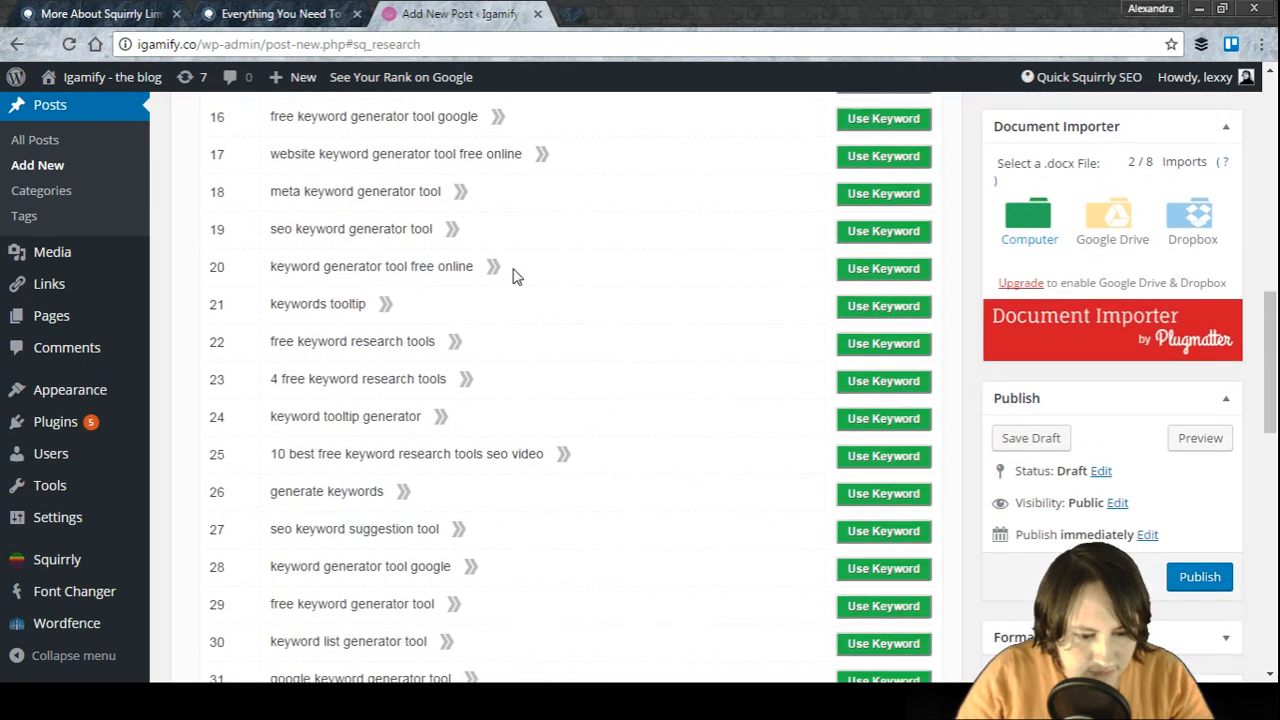
{"action": "scroll", "coordinate": [512, 277], "scroll_direction": "down", "scroll_amount": 1}
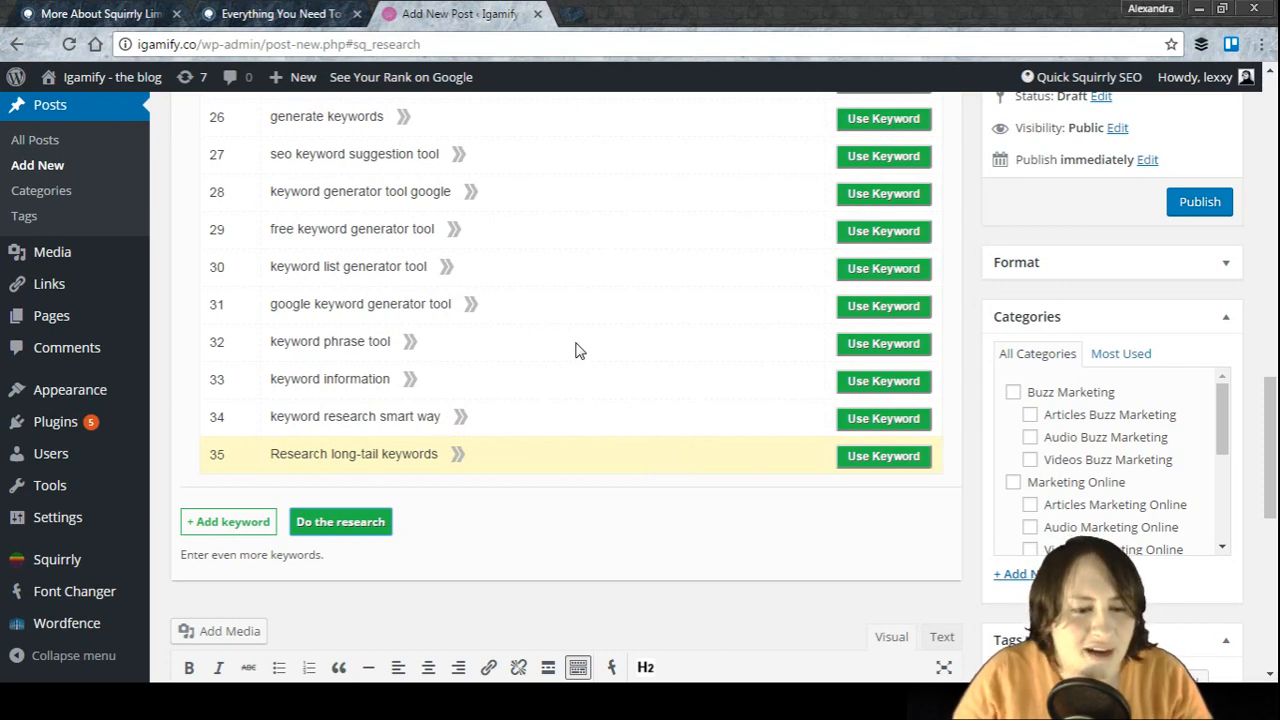
{"action": "scroll", "coordinate": [575, 350], "scroll_direction": "up", "scroll_amount": 2}
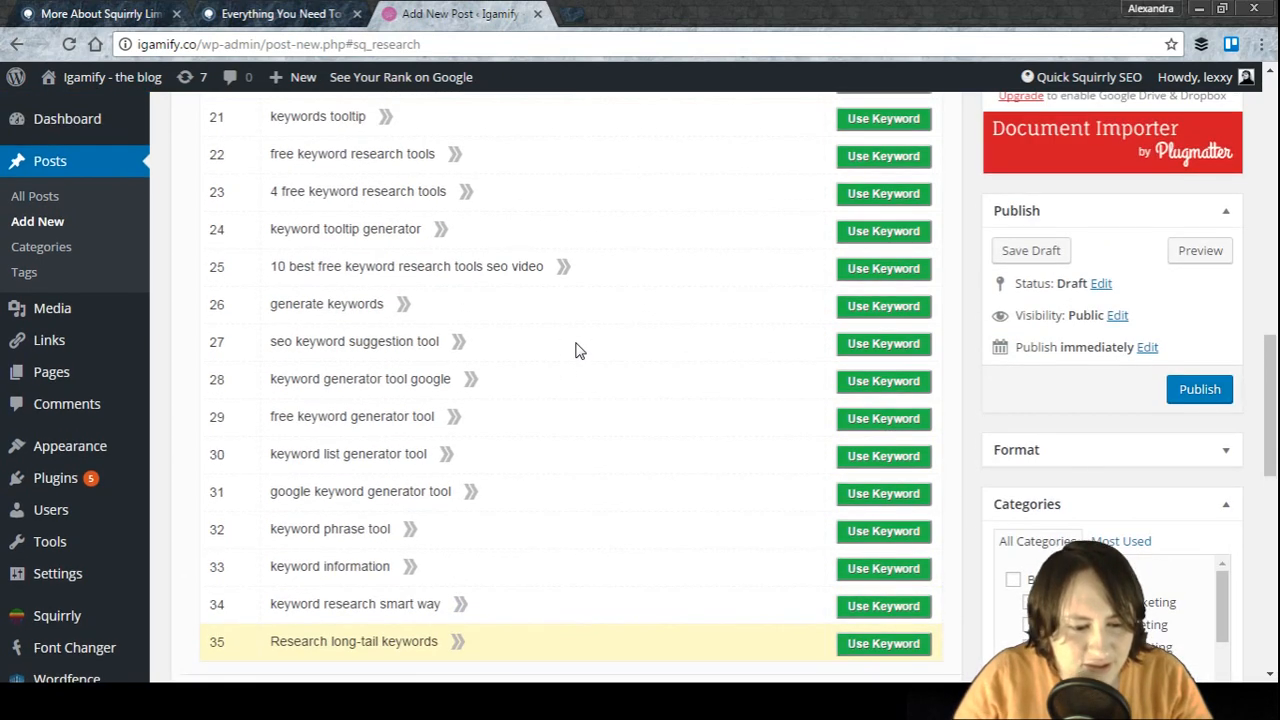
{"action": "scroll", "coordinate": [575, 350], "scroll_direction": "up", "scroll_amount": 6}
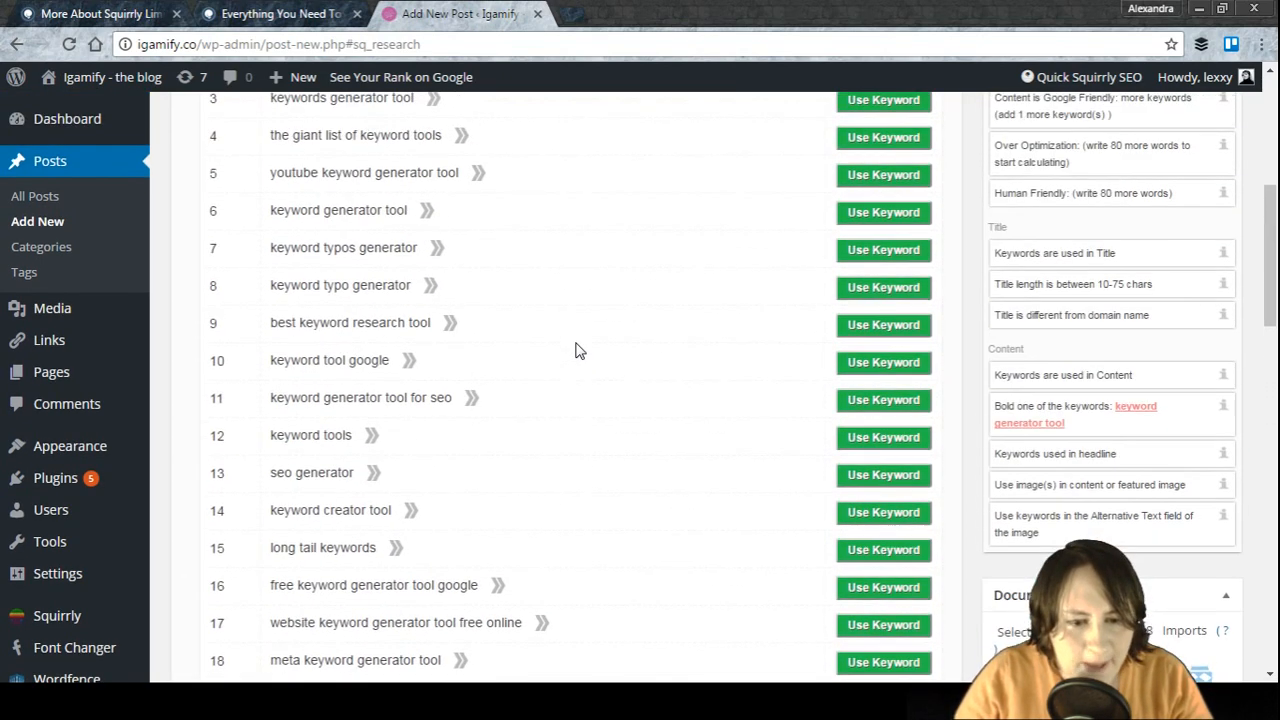
{"action": "scroll", "coordinate": [575, 350], "scroll_direction": "up", "scroll_amount": 3}
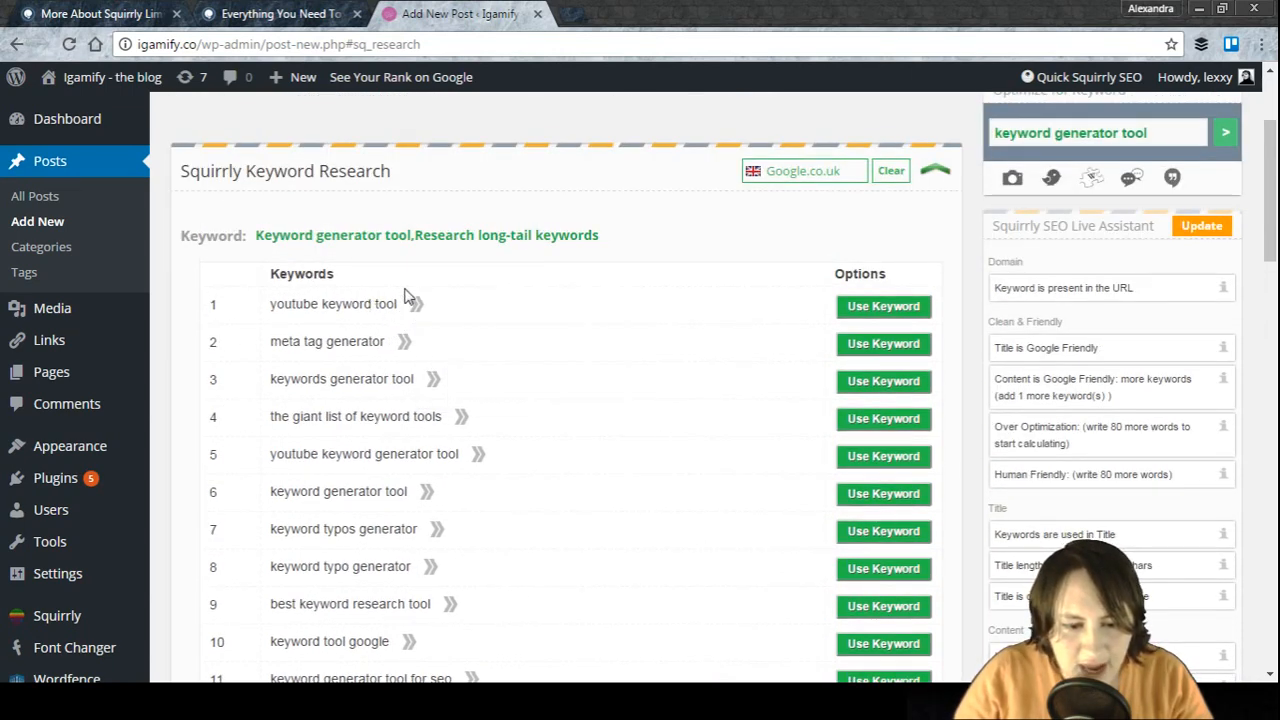
Check the research details of individual suggestions, including "youtube keyword tool", "keywords generator tool" and "website keyword generator tool free online".
{"action": "mouse_move", "coordinate": [417, 308]}
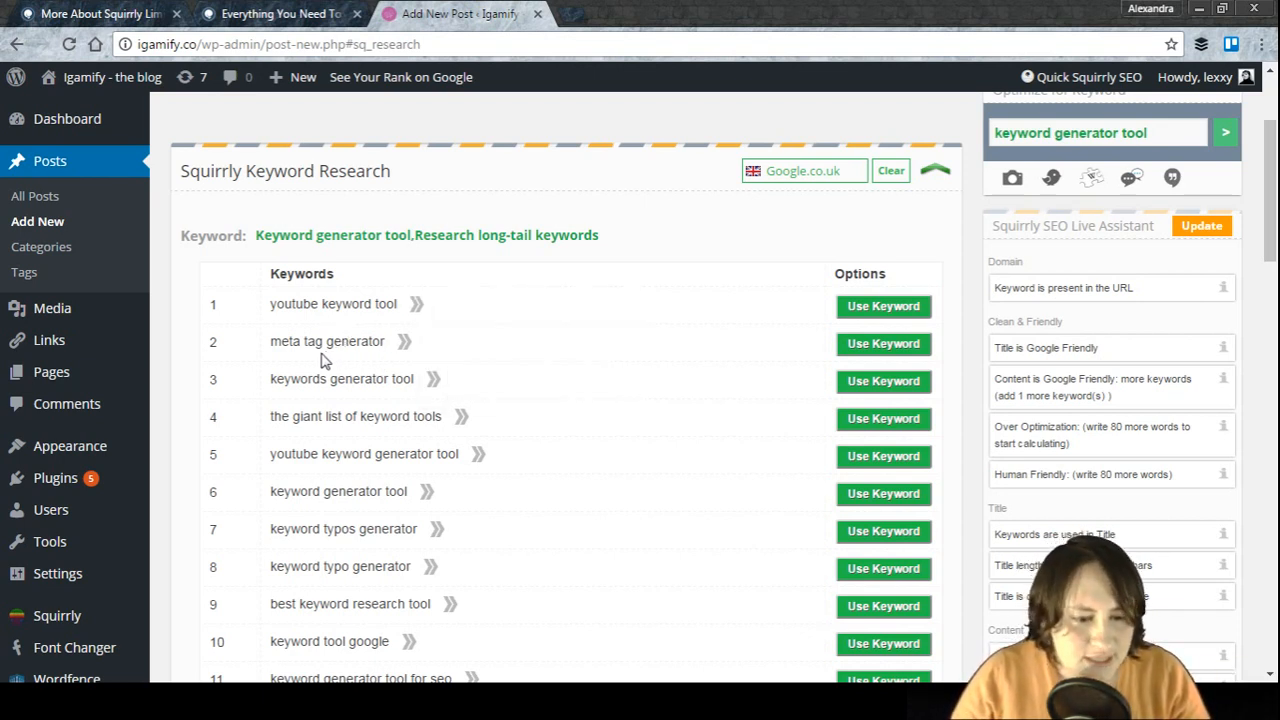
{"action": "mouse_move", "coordinate": [431, 381]}
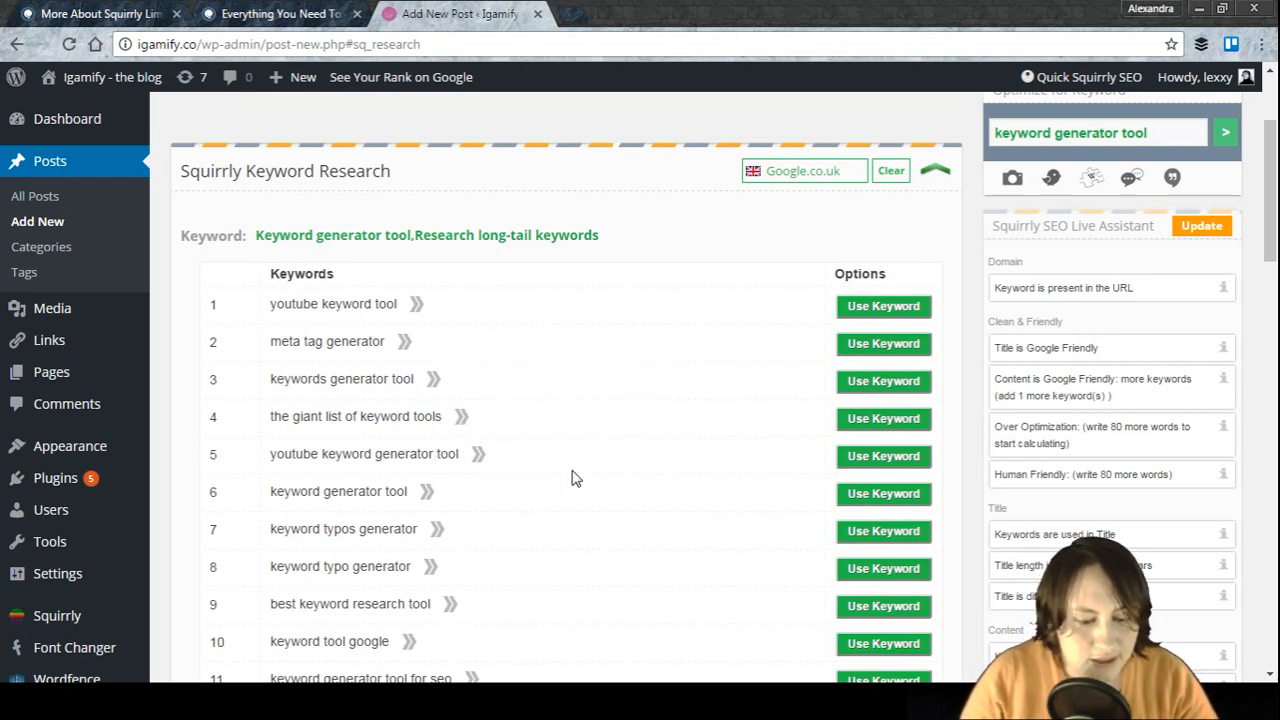
{"action": "scroll", "coordinate": [573, 477], "scroll_direction": "down", "scroll_amount": 1}
{"action": "scroll", "coordinate": [560, 472], "scroll_direction": "down", "scroll_amount": 2}
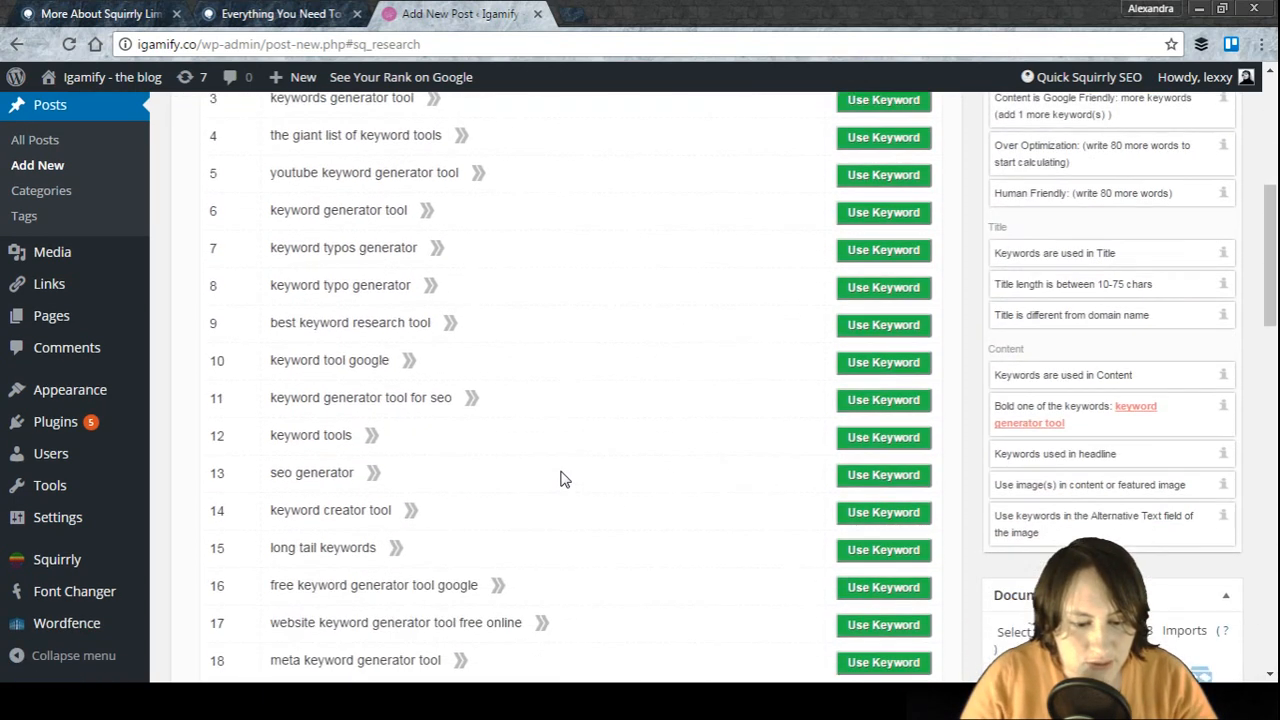
{"action": "mouse_move", "coordinate": [410, 511]}
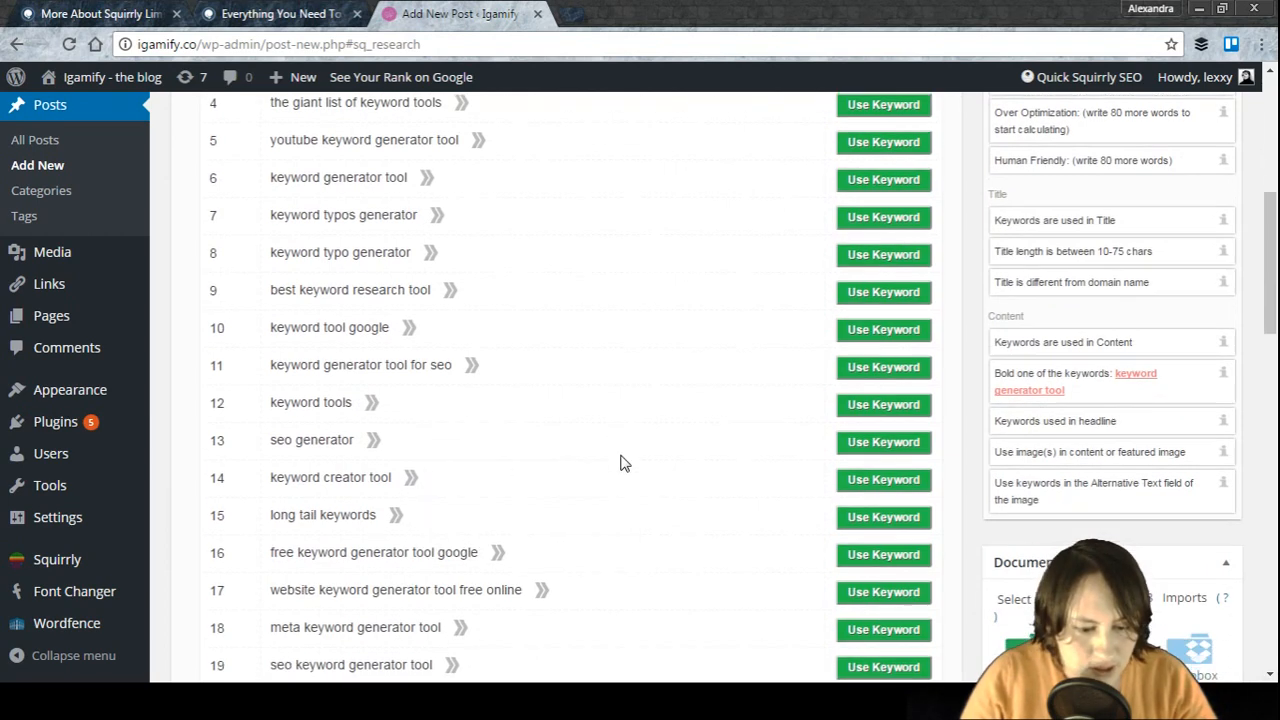
{"action": "scroll", "coordinate": [620, 460], "scroll_direction": "down", "scroll_amount": 1}
{"action": "mouse_move", "coordinate": [548, 533]}
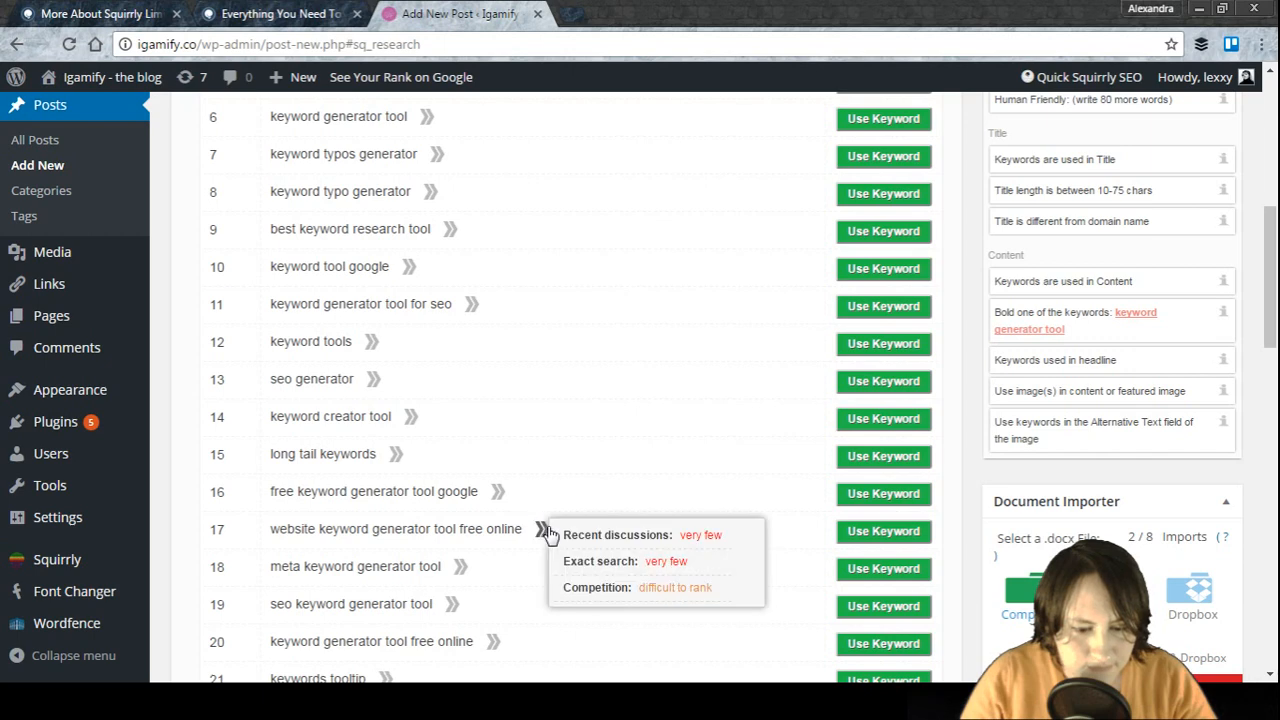
{"action": "scroll", "coordinate": [580, 491], "scroll_direction": "down", "scroll_amount": 2}
{"action": "mouse_move", "coordinate": [490, 462]}
{"action": "scroll", "coordinate": [503, 509], "scroll_direction": "down", "scroll_amount": 1}
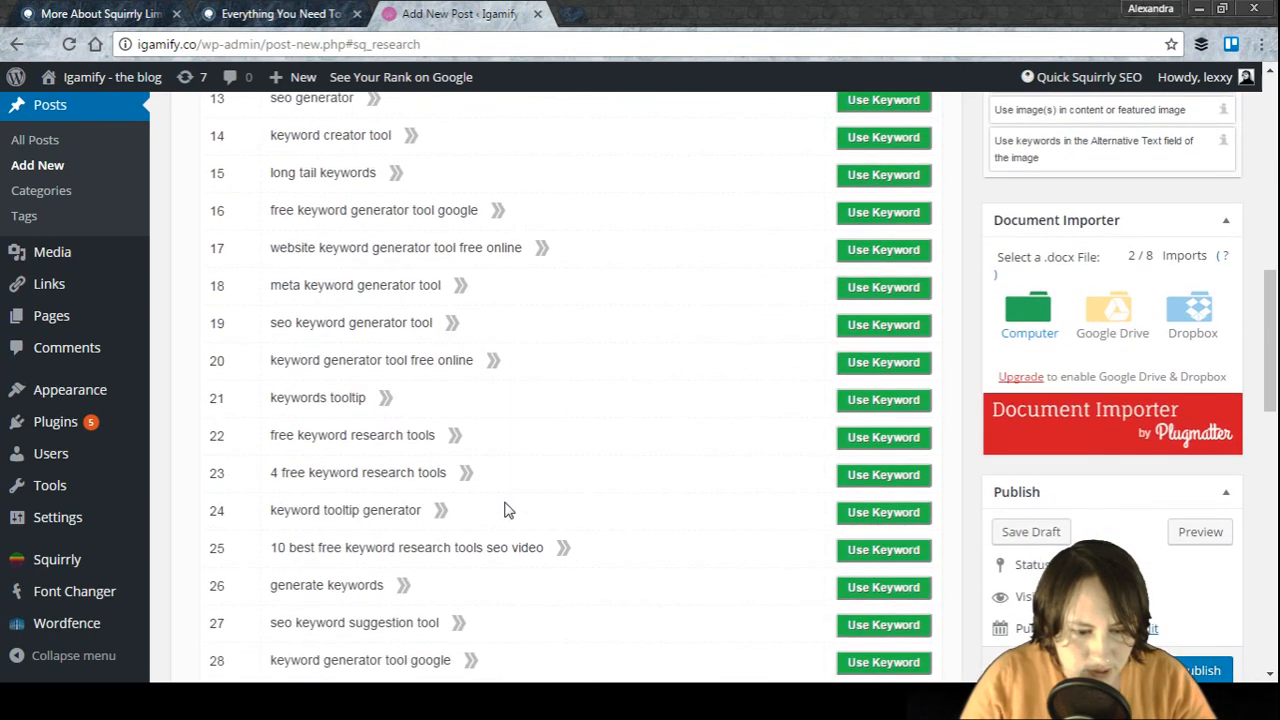
{"action": "mouse_move", "coordinate": [460, 490]}
{"action": "scroll", "coordinate": [503, 451], "scroll_direction": "up", "scroll_amount": 6}
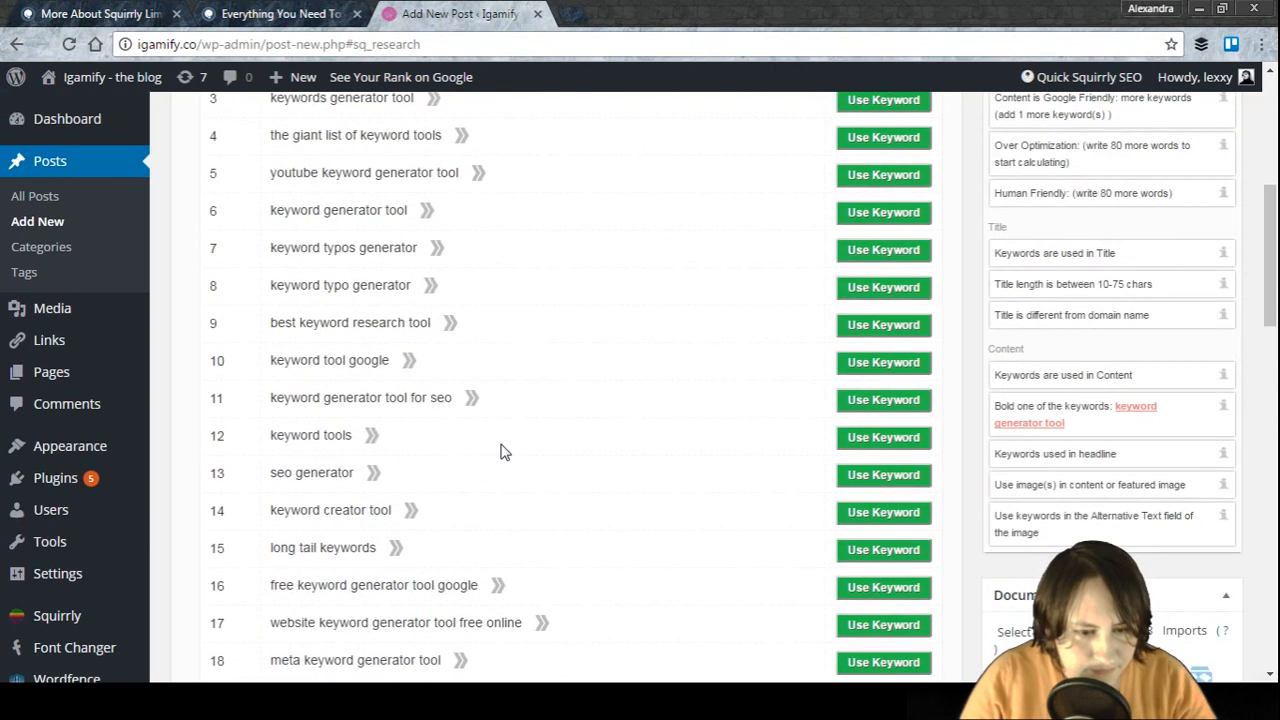
{"action": "scroll", "coordinate": [503, 451], "scroll_direction": "up", "scroll_amount": 1}
Compare discussions, exact search, competition and trend across suggestions from "youtube keyword tool" and "seo generator" to "google keyword generator tool" and "keyword generator tool".
{"action": "mouse_move", "coordinate": [418, 307]}
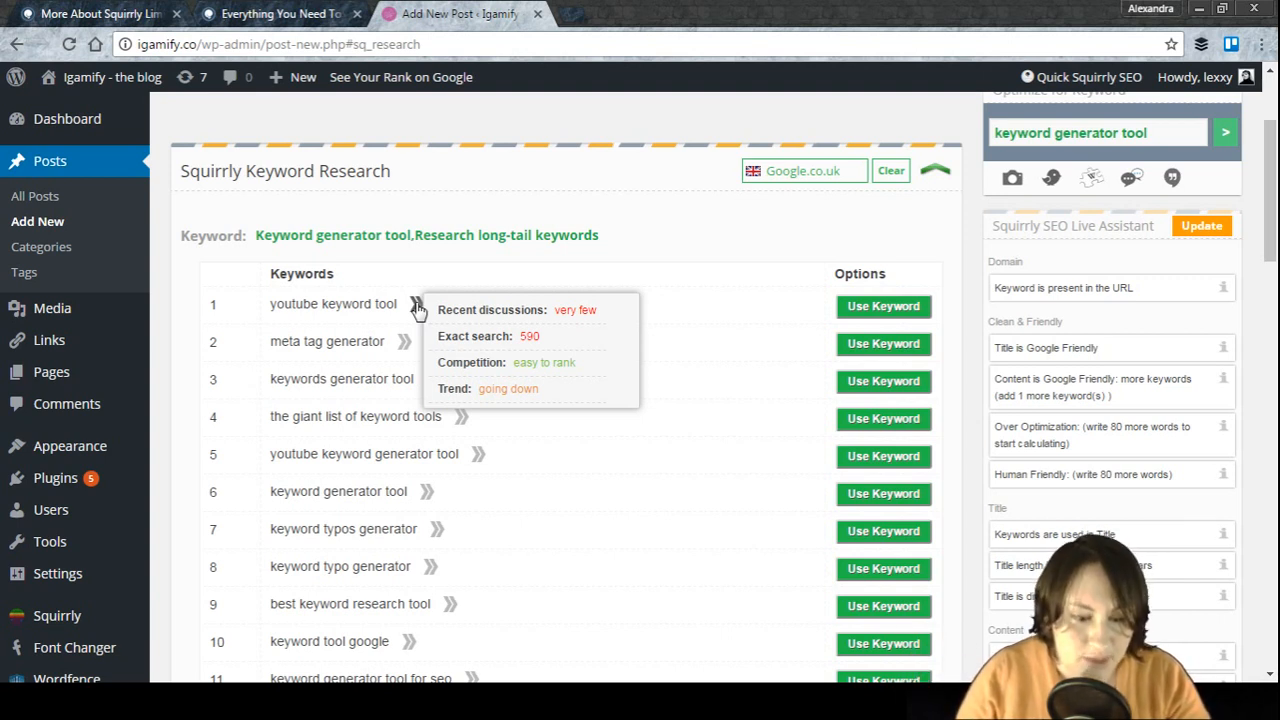
{"action": "mouse_move", "coordinate": [447, 604]}
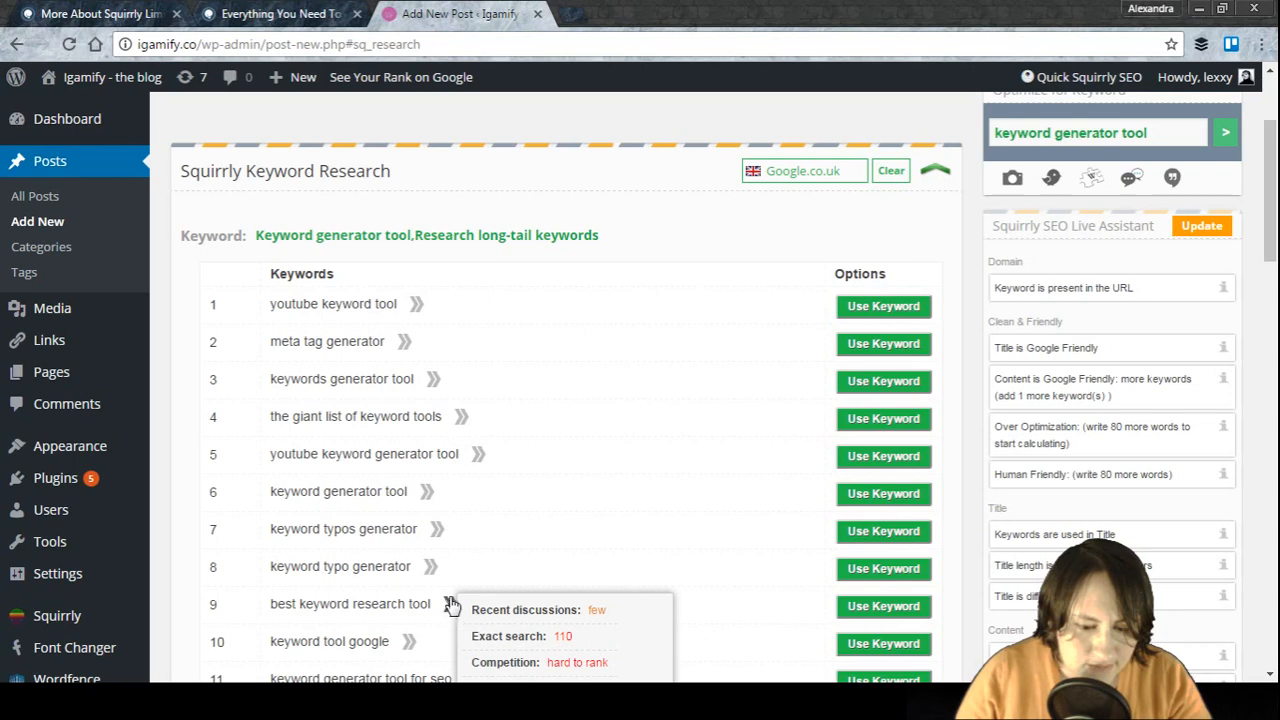
{"action": "scroll", "coordinate": [449, 604], "scroll_direction": "down", "scroll_amount": 2}
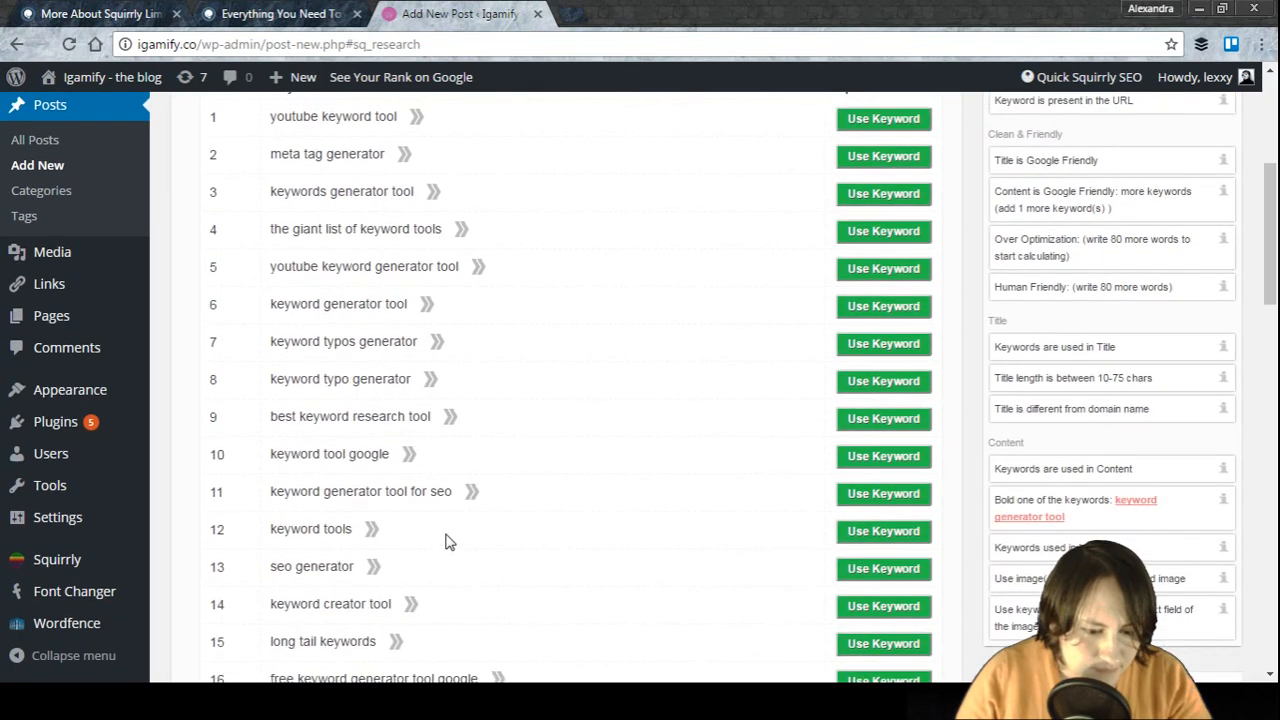
{"action": "scroll", "coordinate": [447, 540], "scroll_direction": "down", "scroll_amount": 1}
{"action": "mouse_move", "coordinate": [373, 483]}
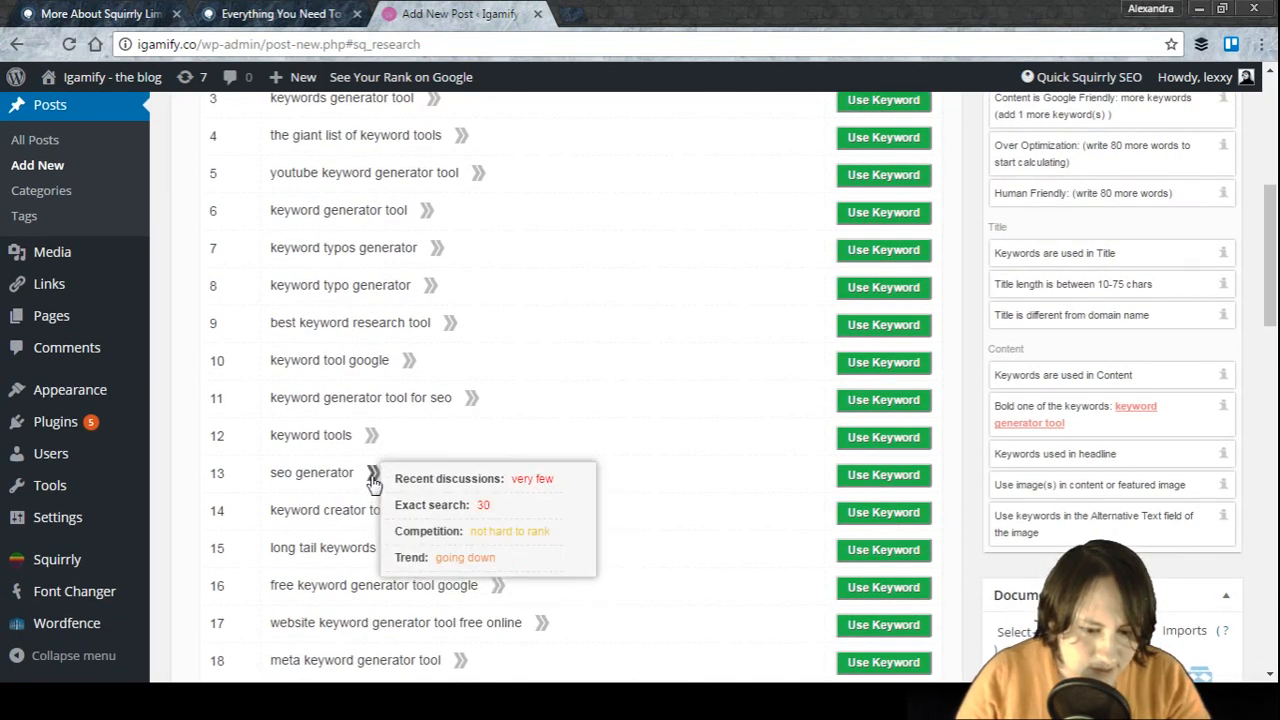
{"action": "scroll", "coordinate": [564, 450], "scroll_direction": "down", "scroll_amount": 3}
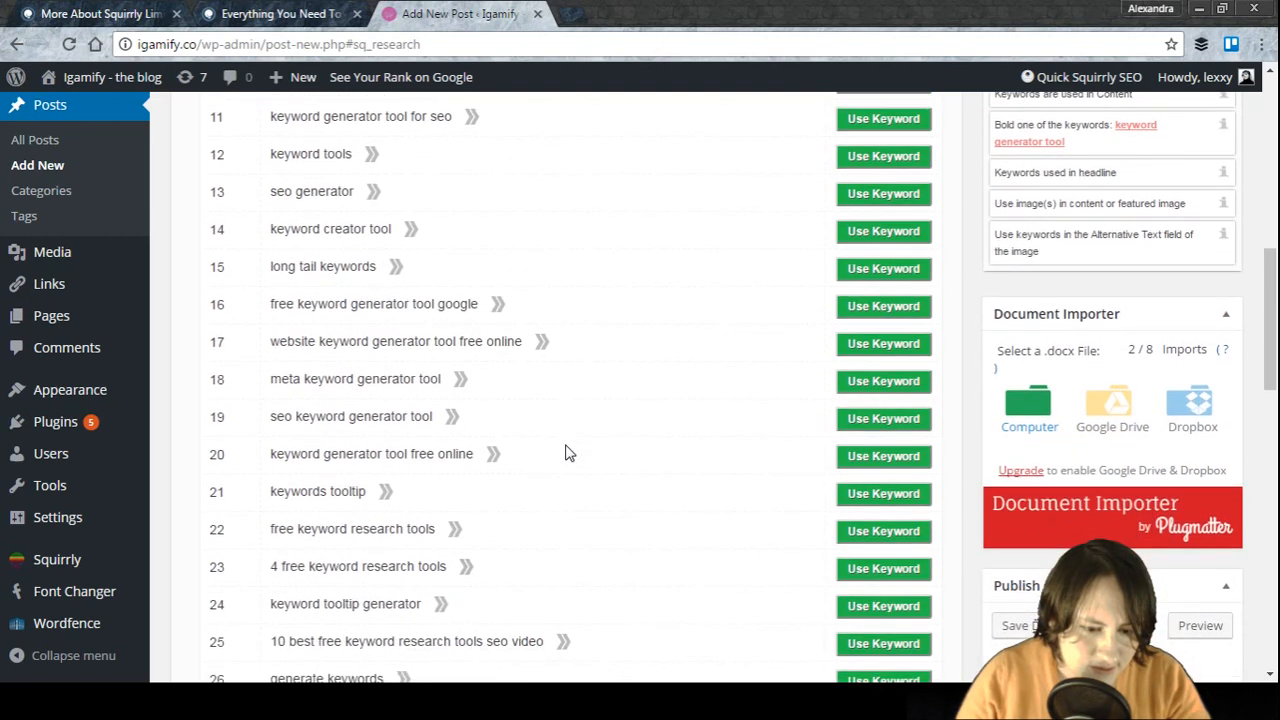
{"action": "mouse_move", "coordinate": [495, 456]}
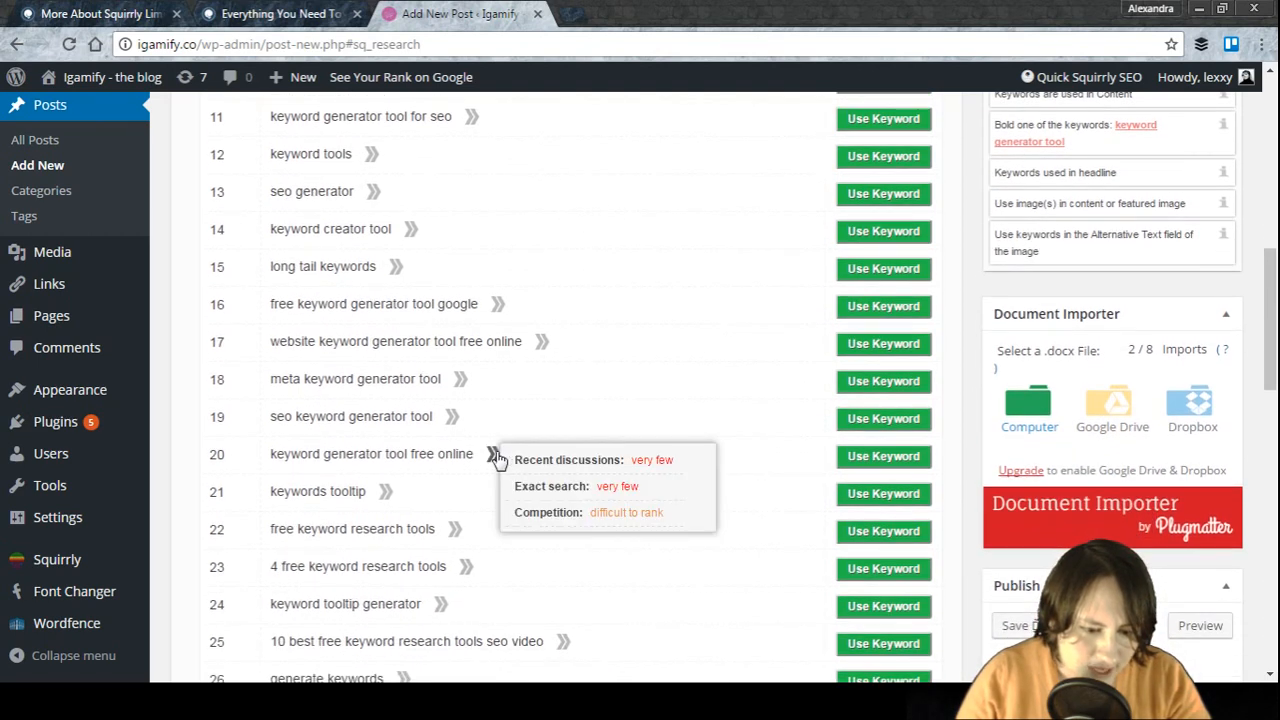
{"action": "scroll", "coordinate": [498, 458], "scroll_direction": "down", "scroll_amount": 3}
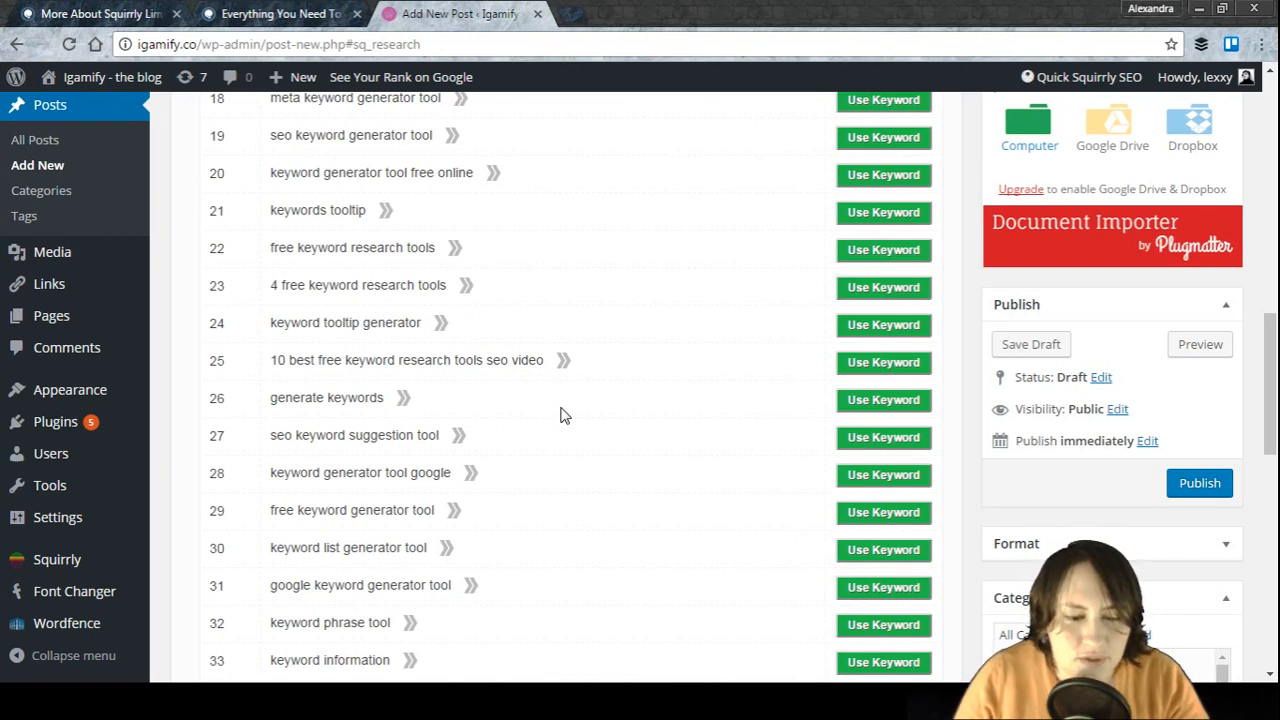
{"action": "scroll", "coordinate": [557, 418], "scroll_direction": "down", "scroll_amount": 1}
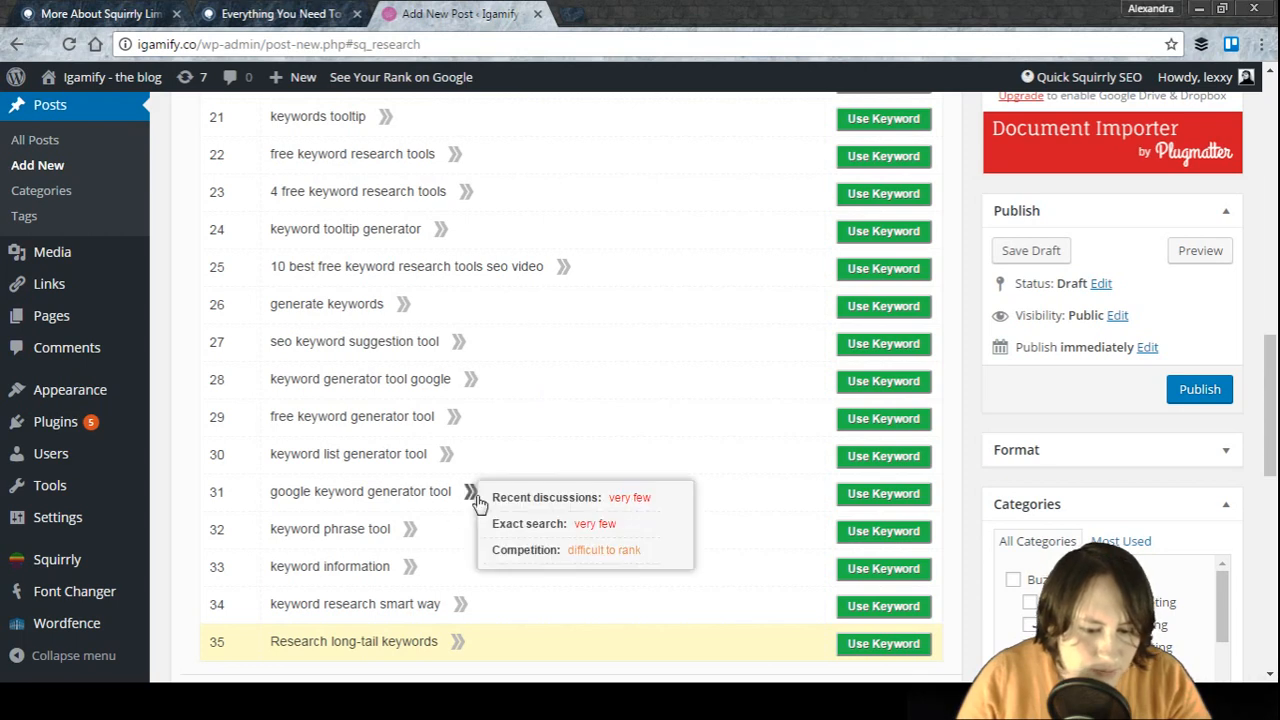
{"action": "mouse_move", "coordinate": [410, 530]}
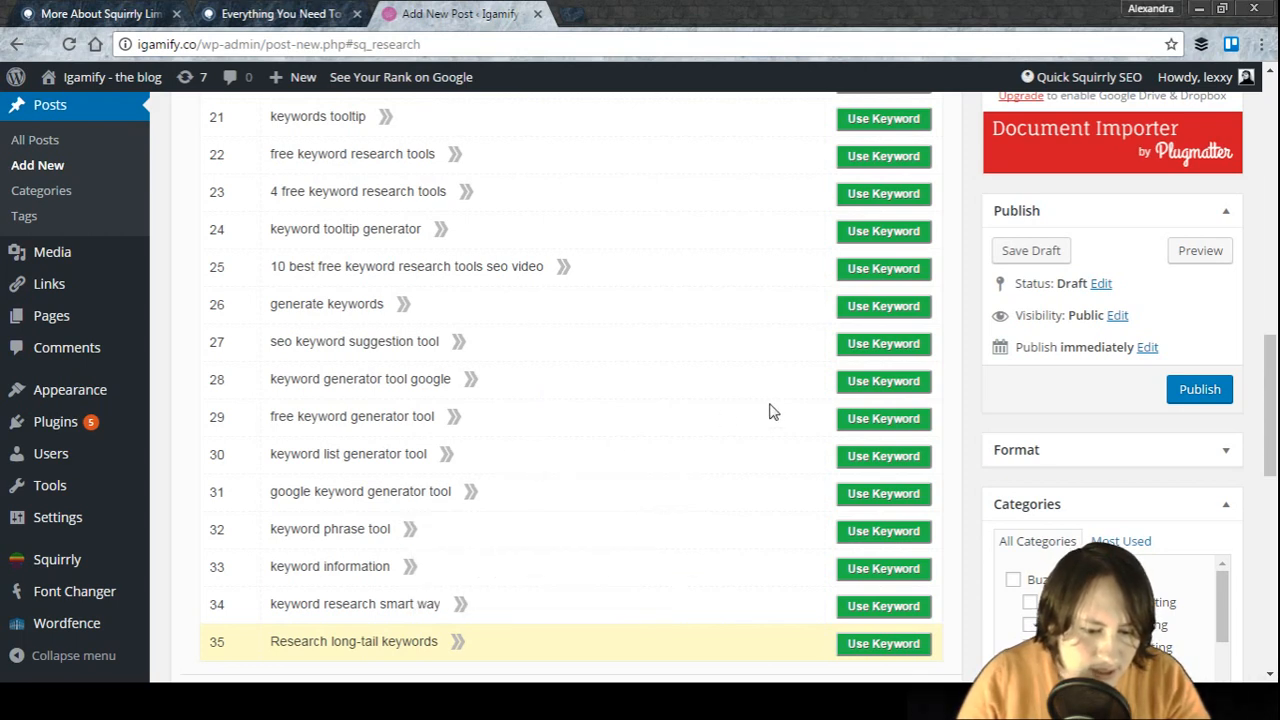
{"action": "scroll", "coordinate": [767, 409], "scroll_direction": "up", "scroll_amount": 5}
{"action": "scroll", "coordinate": [687, 415], "scroll_direction": "up", "scroll_amount": 5}
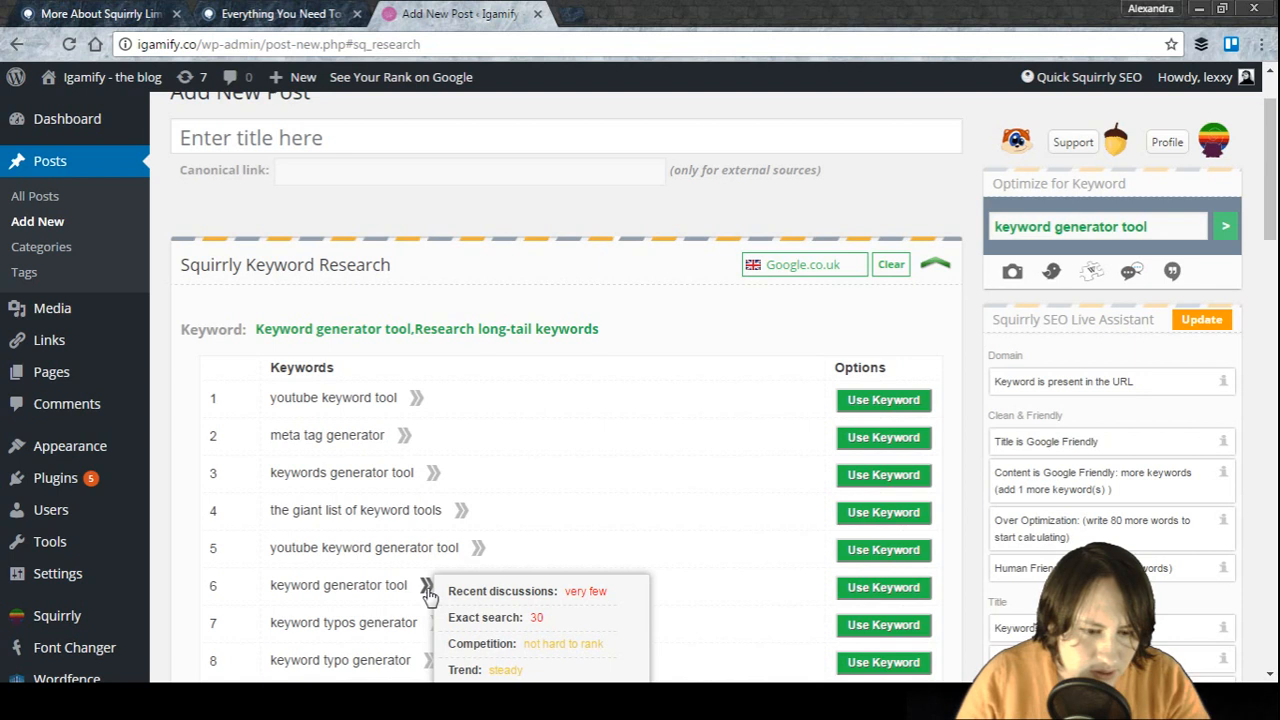
Check the details of the "keywords generator tool" suggestion, use it as the post's optimization keyword, and close the image suggestions.
{"action": "mouse_move", "coordinate": [430, 473]}
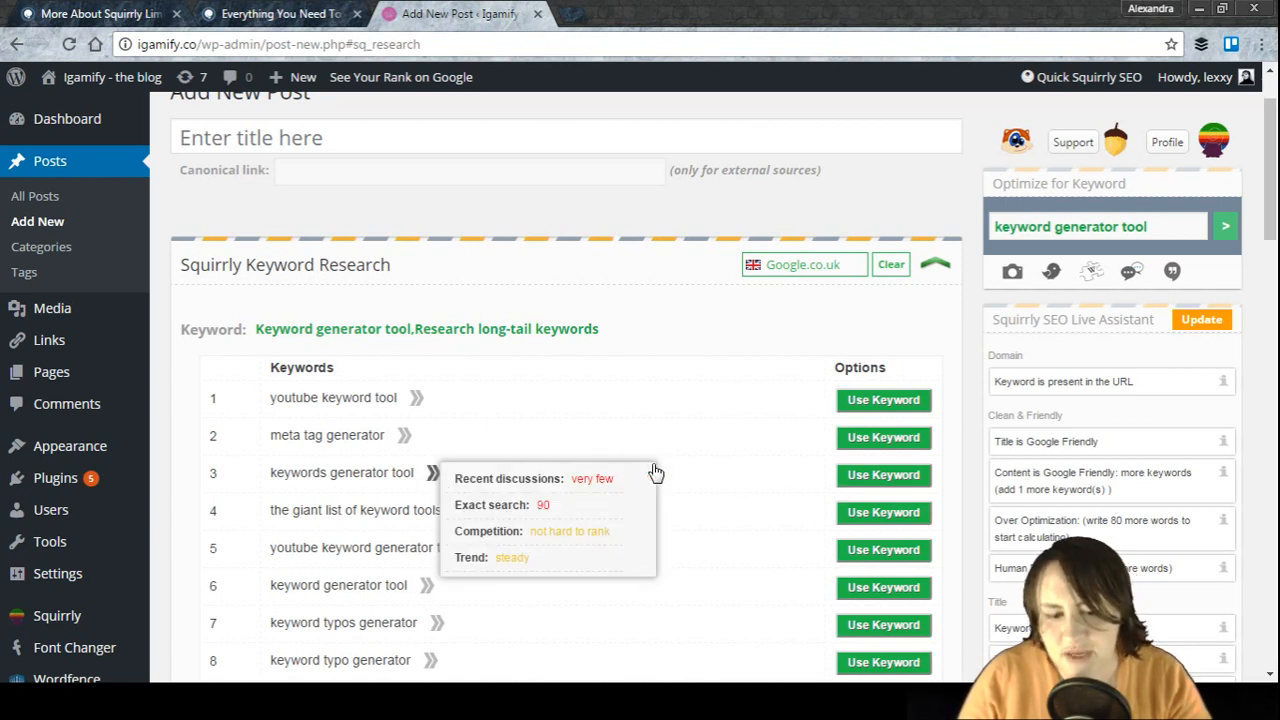
{"action": "left_click", "coordinate": [880, 476]}
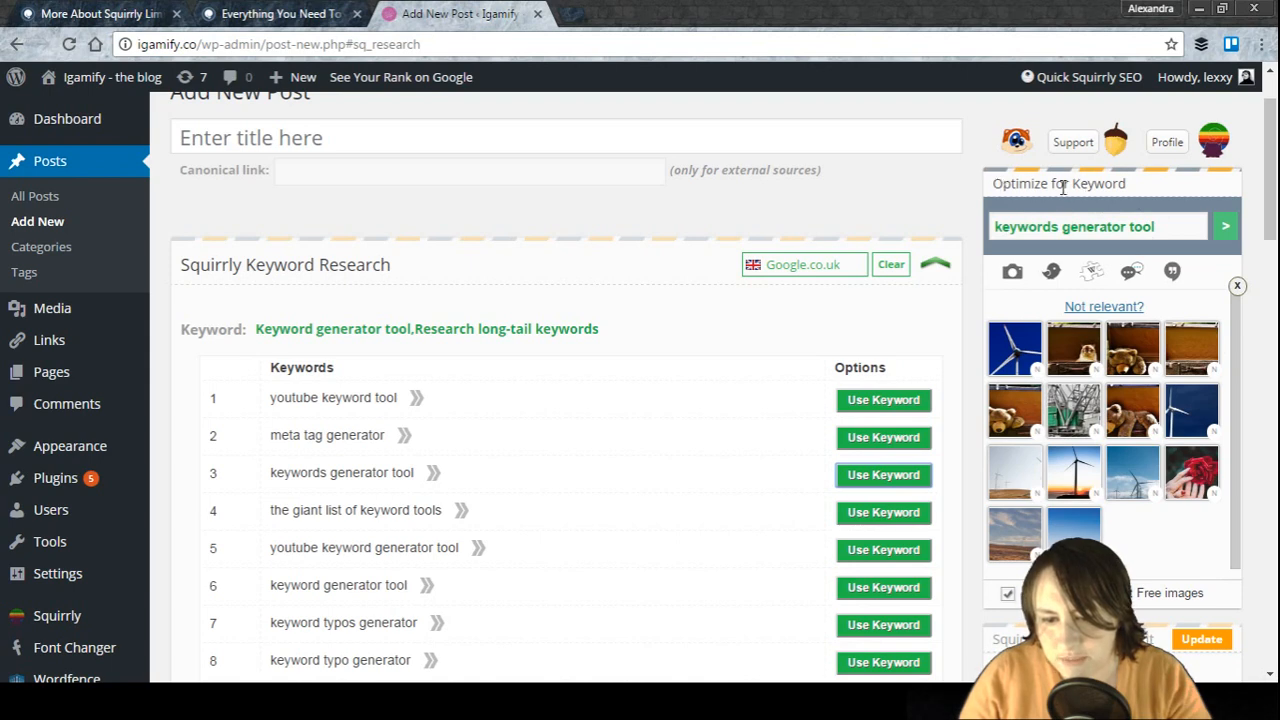
{"action": "left_click", "coordinate": [1237, 289]}
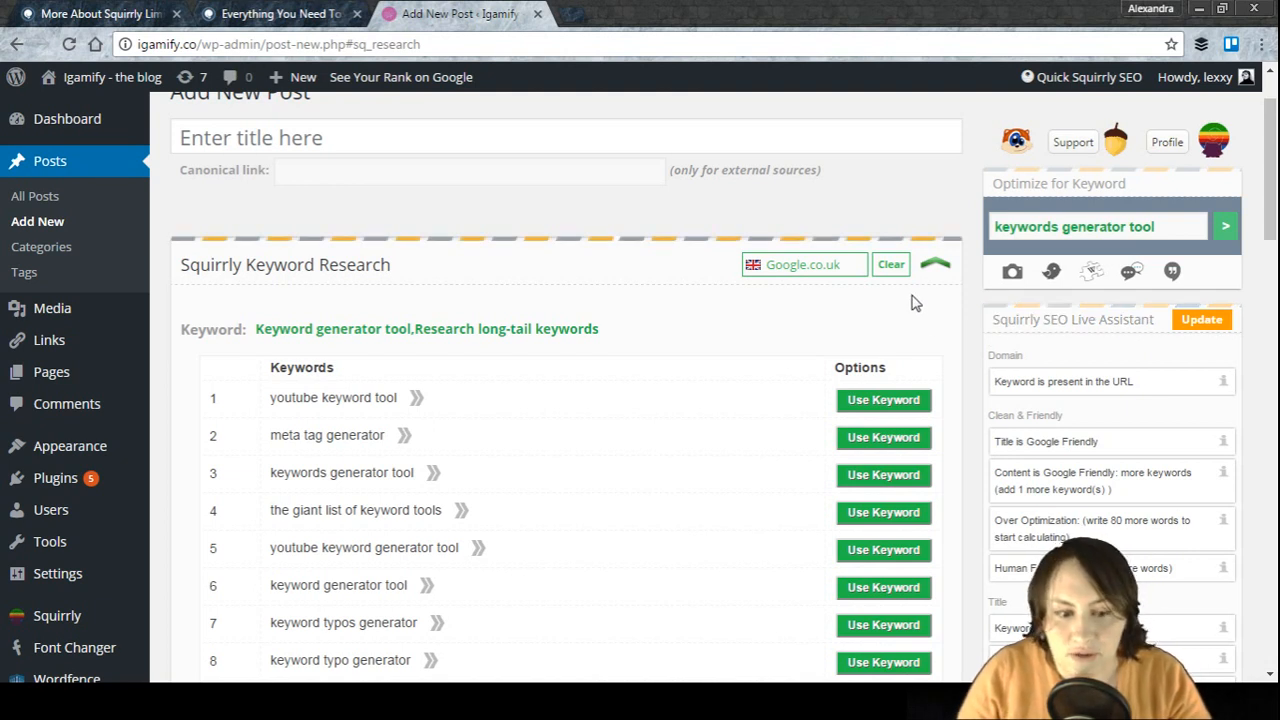
{"action": "scroll", "coordinate": [912, 302], "scroll_direction": "down", "scroll_amount": 1}
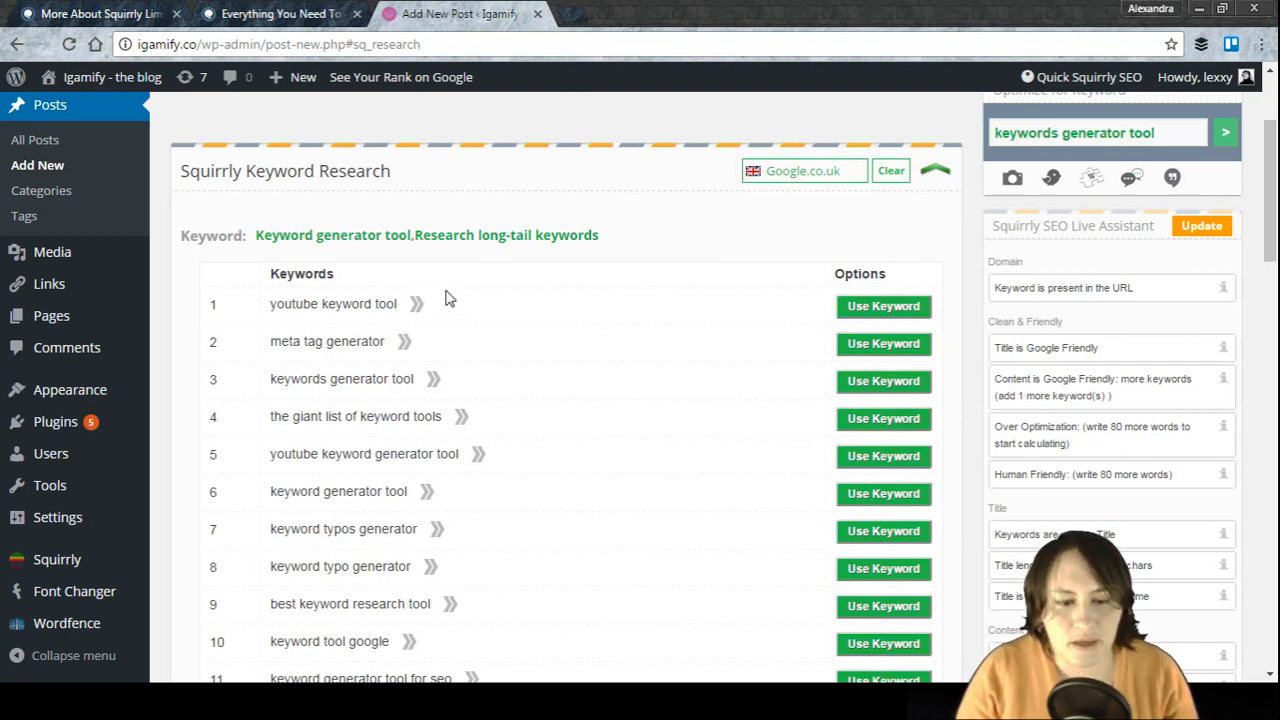
{"action": "mouse_move", "coordinate": [424, 310]}
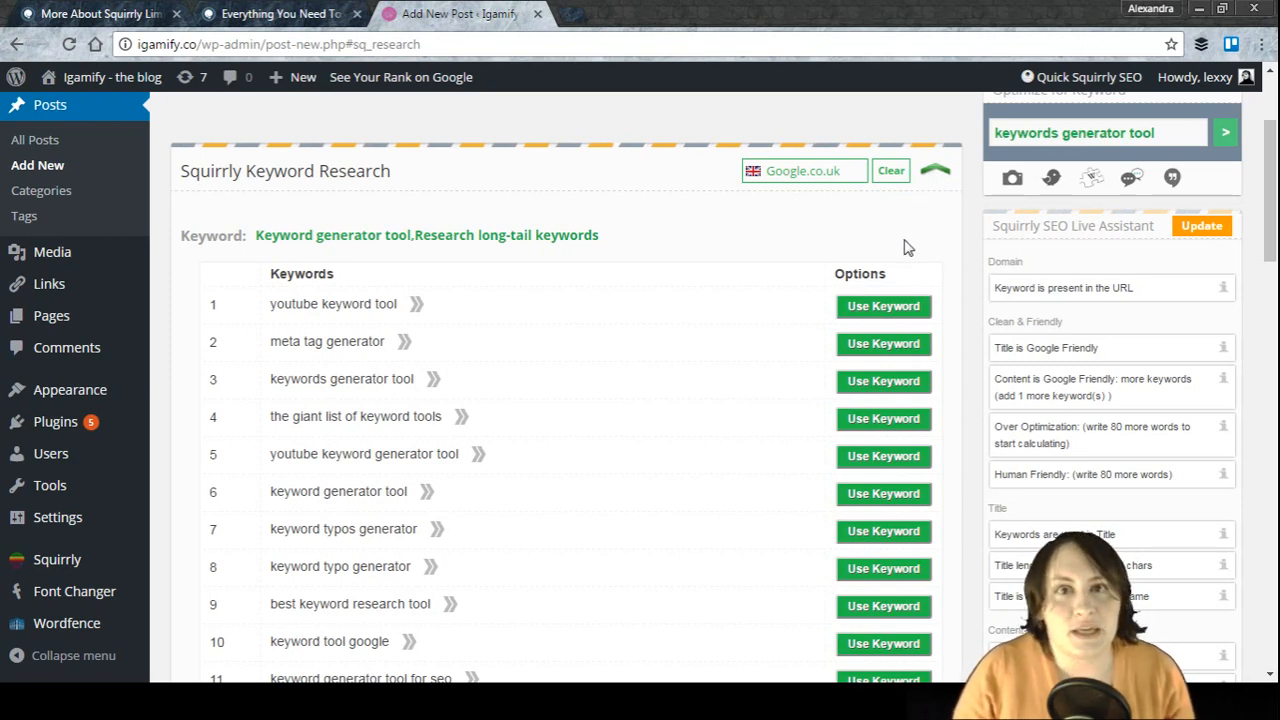
{"action": "scroll", "coordinate": [900, 240], "scroll_direction": "down", "scroll_amount": 2}
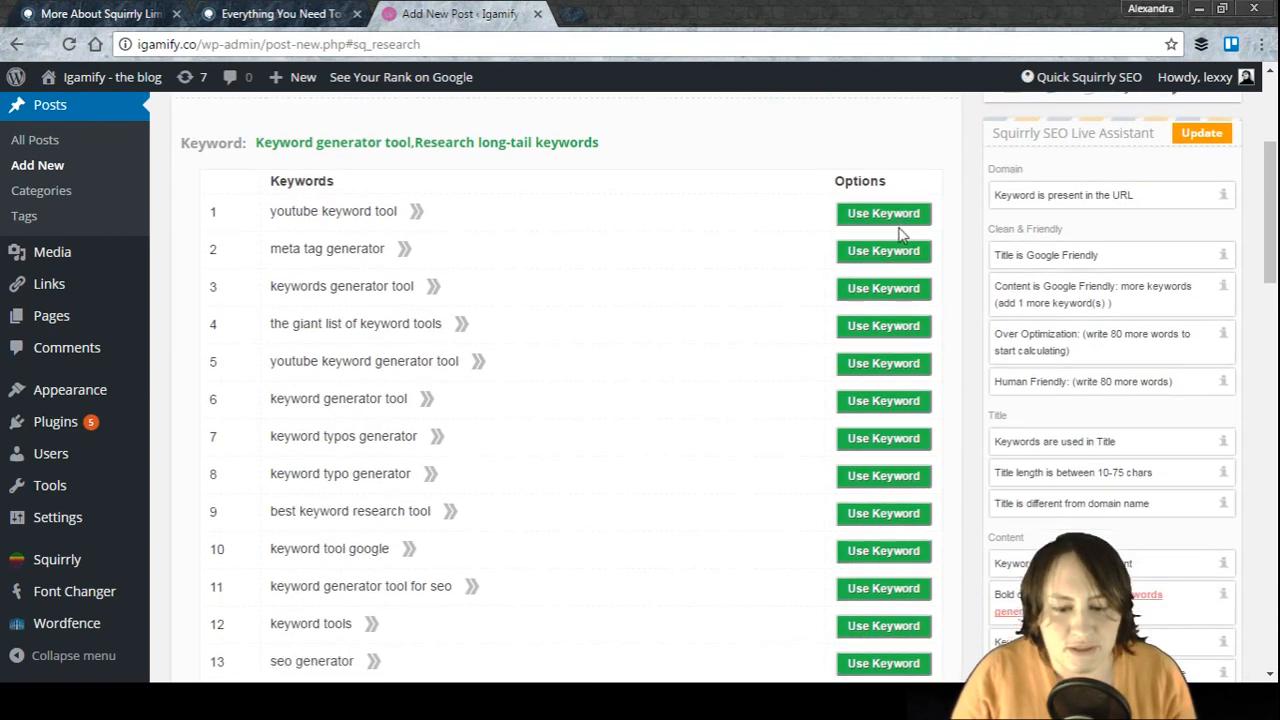
Look through the rest of the keyword suggestions, then open Squirrly's standalone Keyword Research page.
{"action": "scroll", "coordinate": [760, 240], "scroll_direction": "down", "scroll_amount": 2}
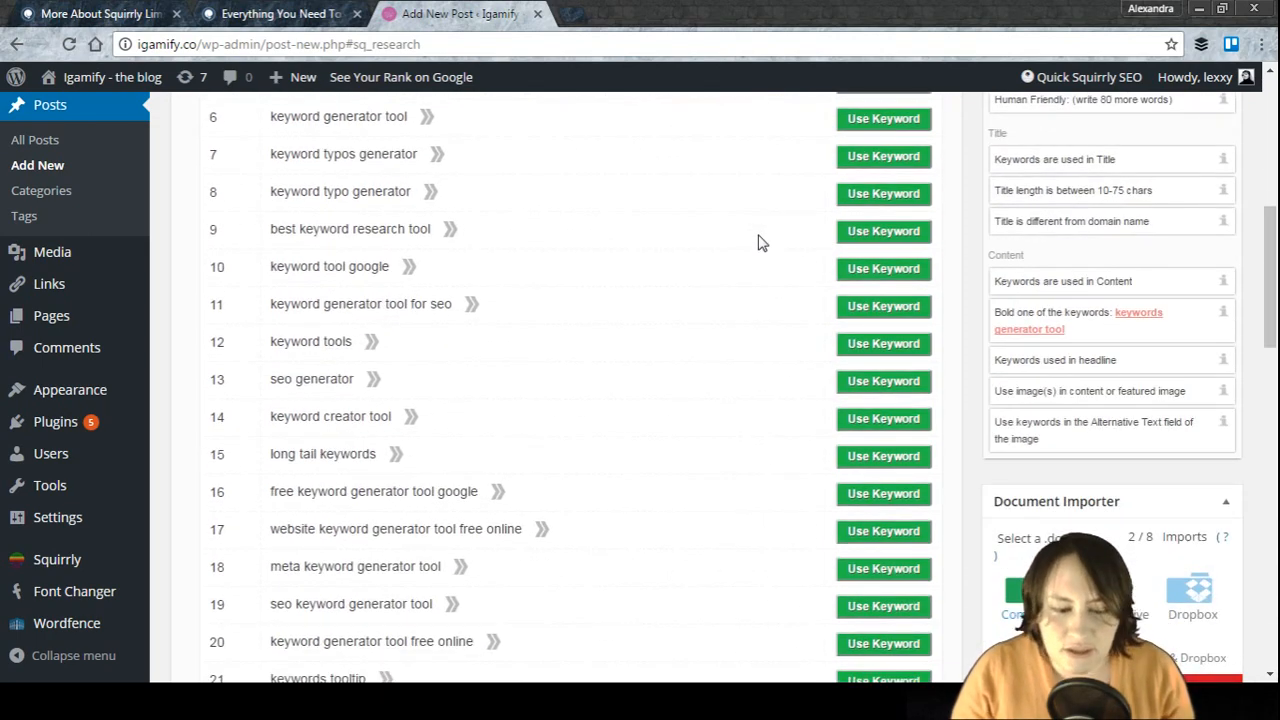
{"action": "scroll", "coordinate": [758, 242], "scroll_direction": "down", "scroll_amount": 4}
{"action": "scroll", "coordinate": [758, 242], "scroll_direction": "down", "scroll_amount": 2}
{"action": "scroll", "coordinate": [758, 242], "scroll_direction": "down", "scroll_amount": 1}
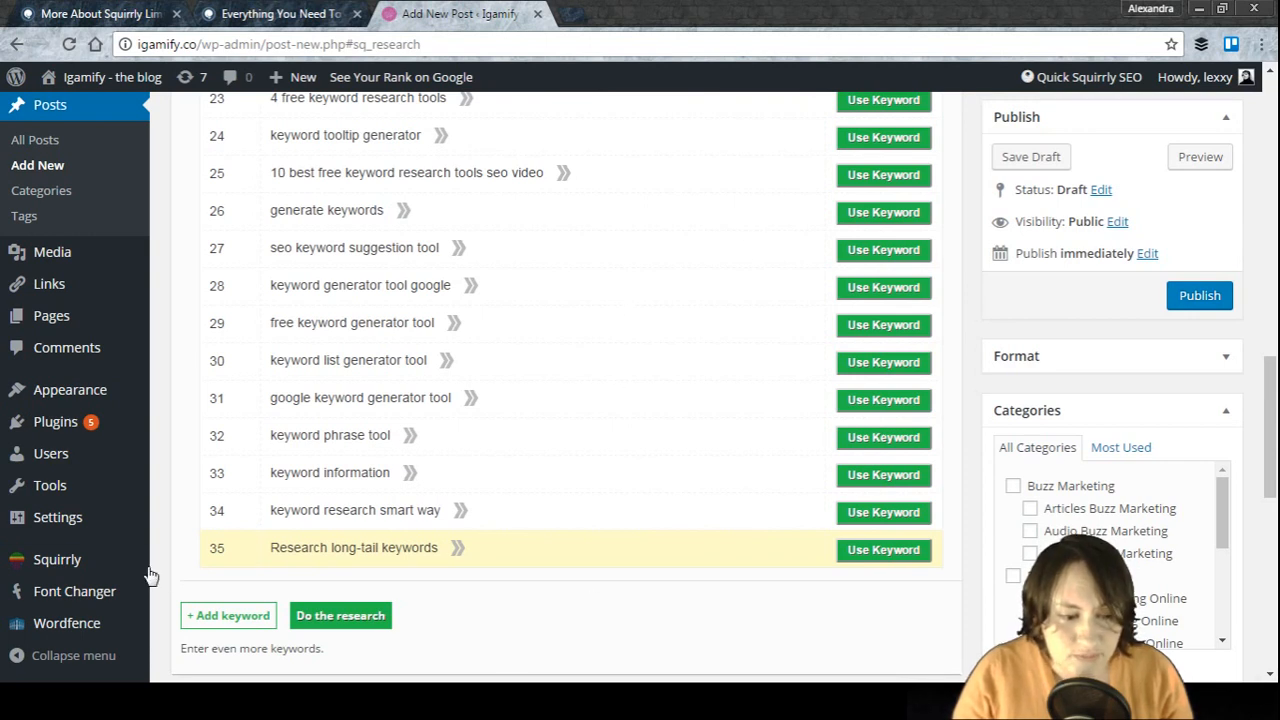
{"action": "mouse_move", "coordinate": [87, 563]}
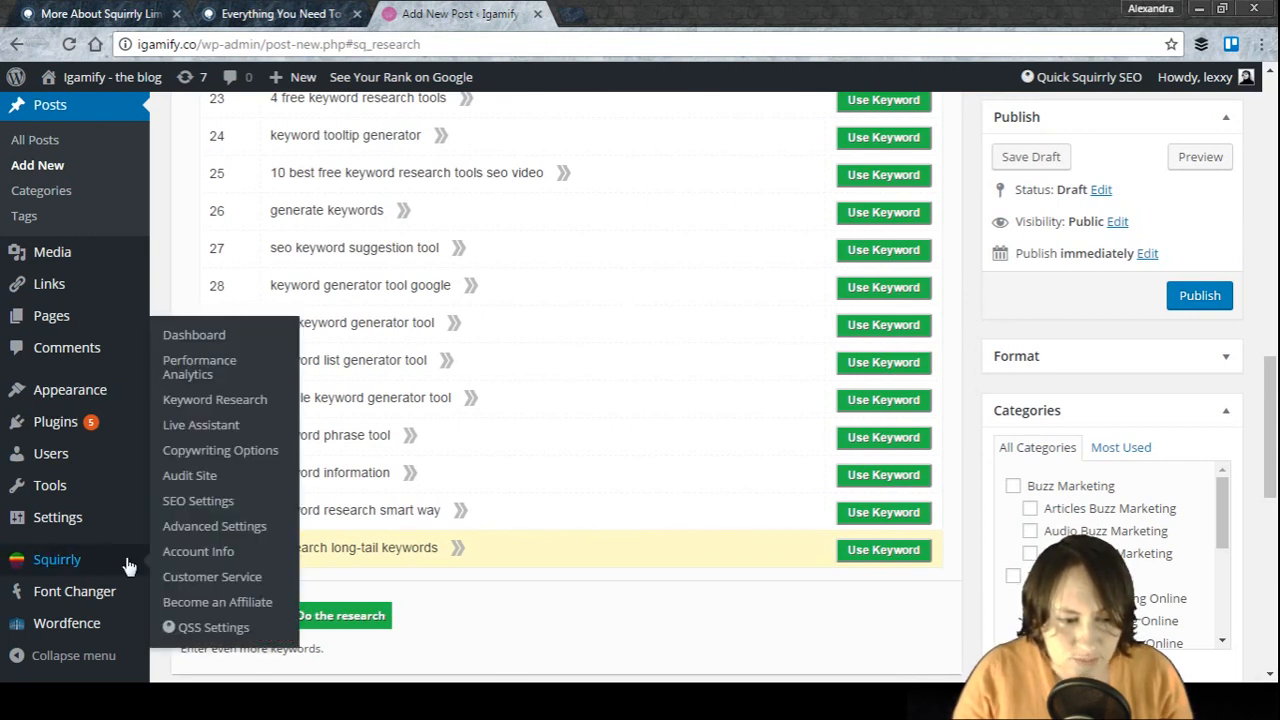
{"action": "left_click", "coordinate": [221, 402]}
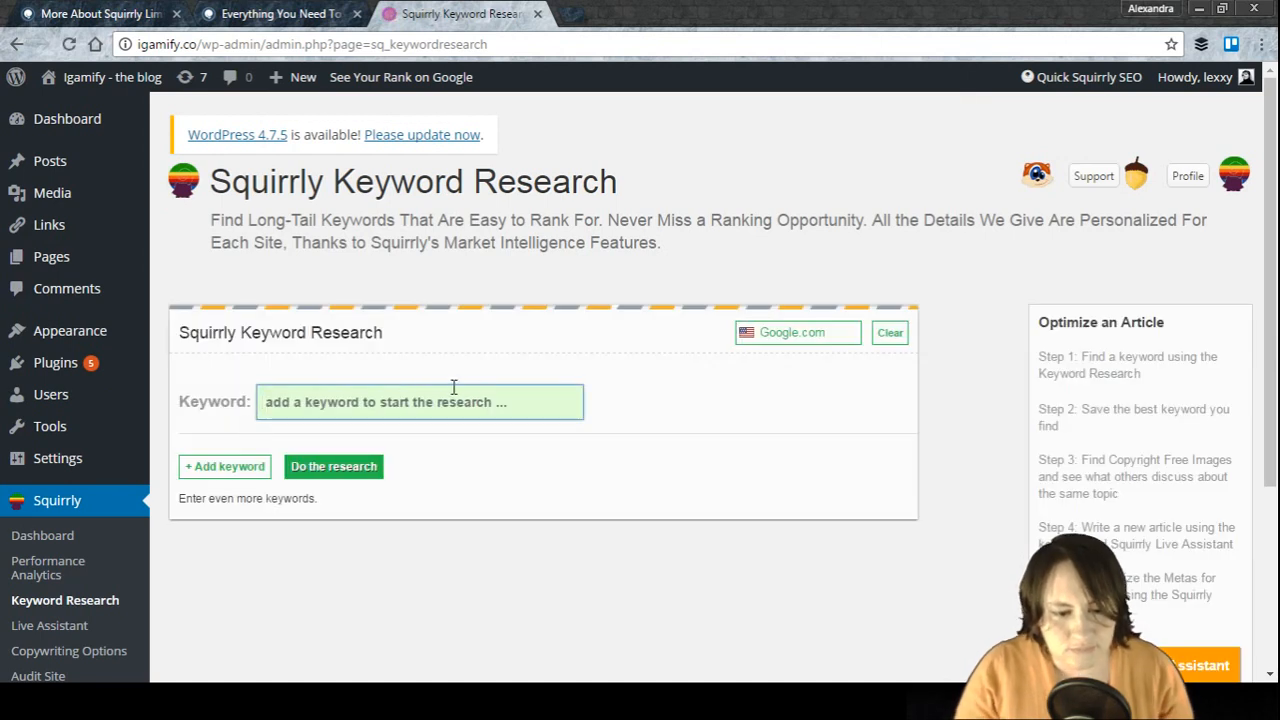
Set the keyword research country to Google.ca.
{"action": "left_click", "coordinate": [826, 338]}
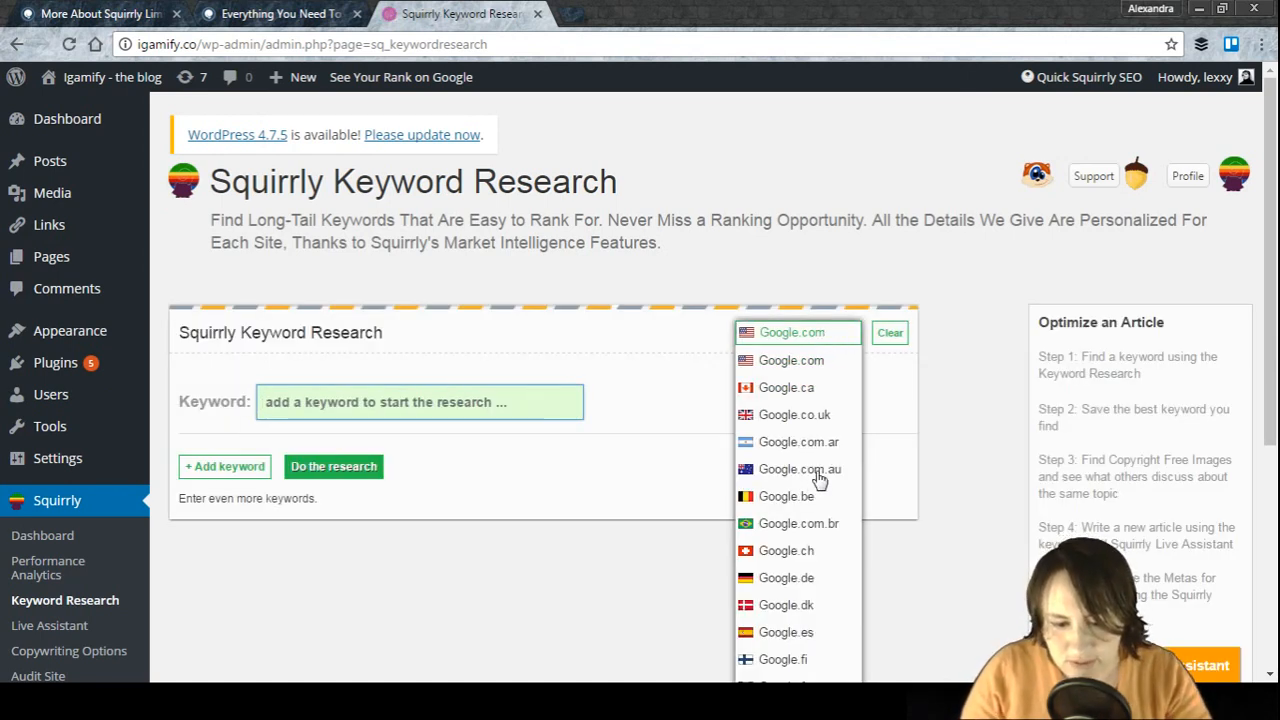
{"action": "scroll", "coordinate": [833, 416], "scroll_direction": "down", "scroll_amount": 2}
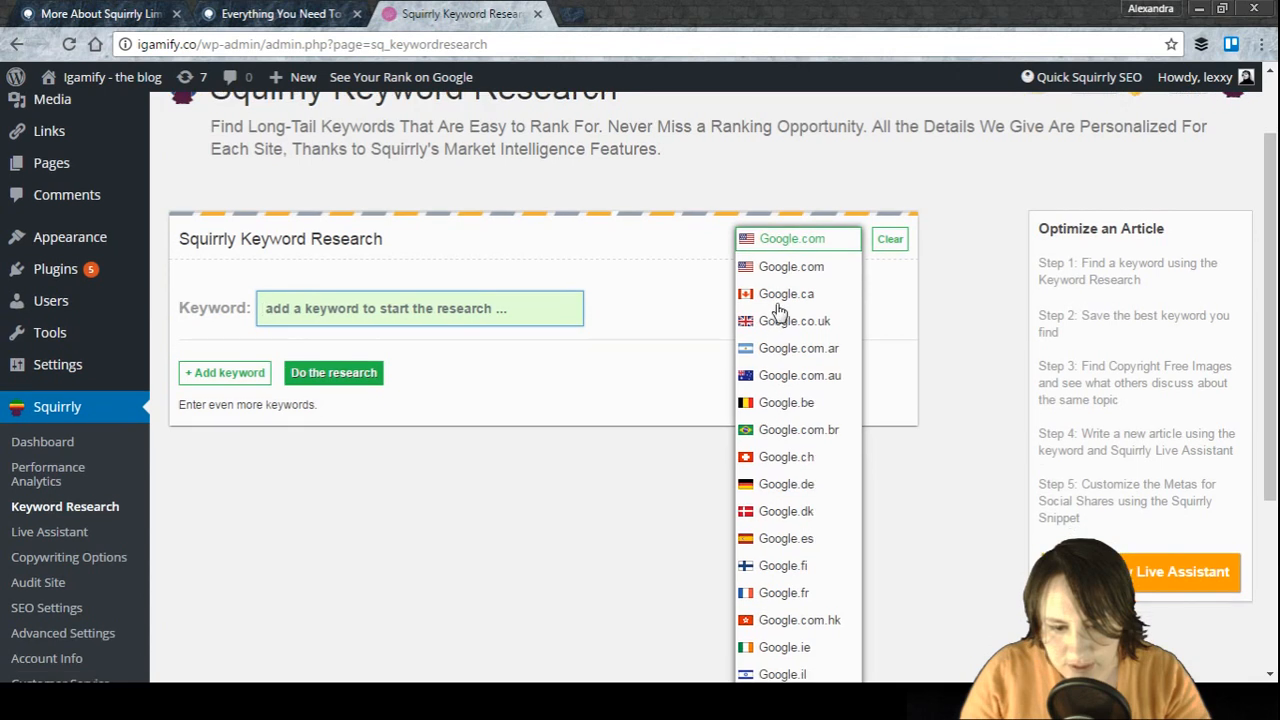
{"action": "left_click", "coordinate": [790, 296]}
Enter "keyword research tool" as the keyword and run the research.
{"action": "left_click", "coordinate": [374, 316]}
{"action": "type", "text": "keyword"}
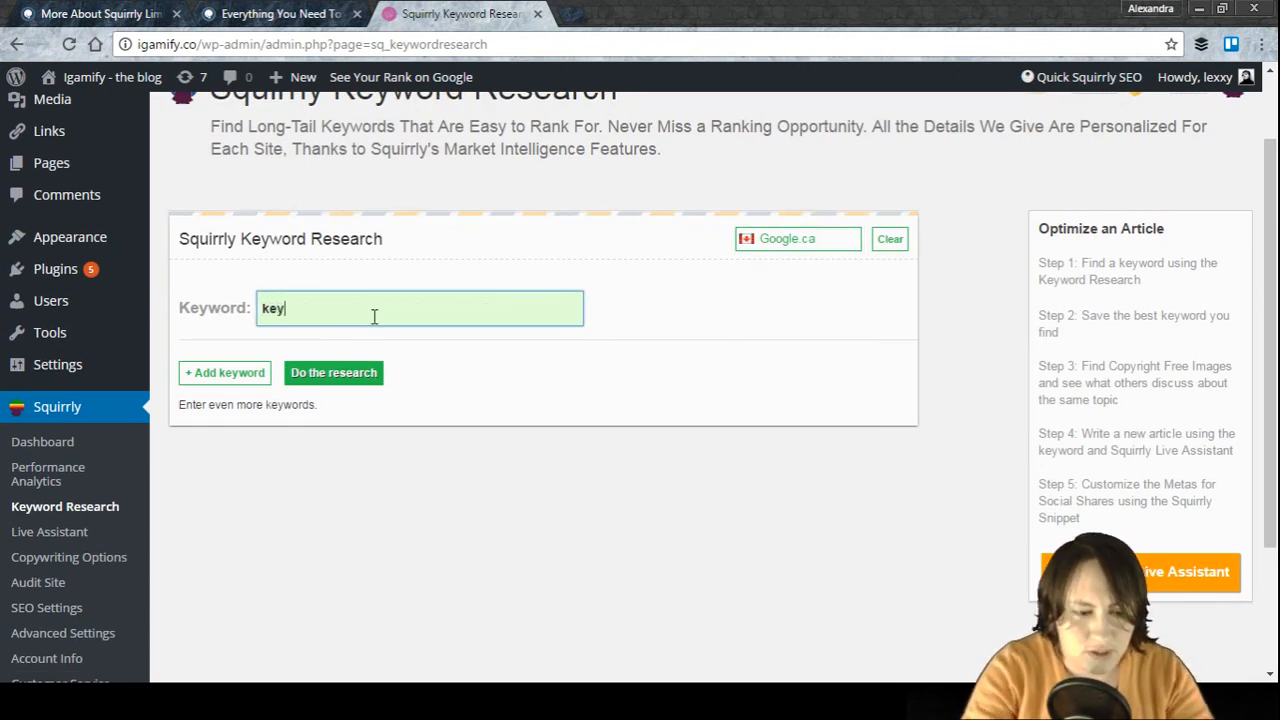
{"action": "key", "text": "BackSpace"}
{"action": "key", "text": "BackSpace"}
{"action": "key", "text": "BackSpace"}
{"action": "type", "text": "or"}
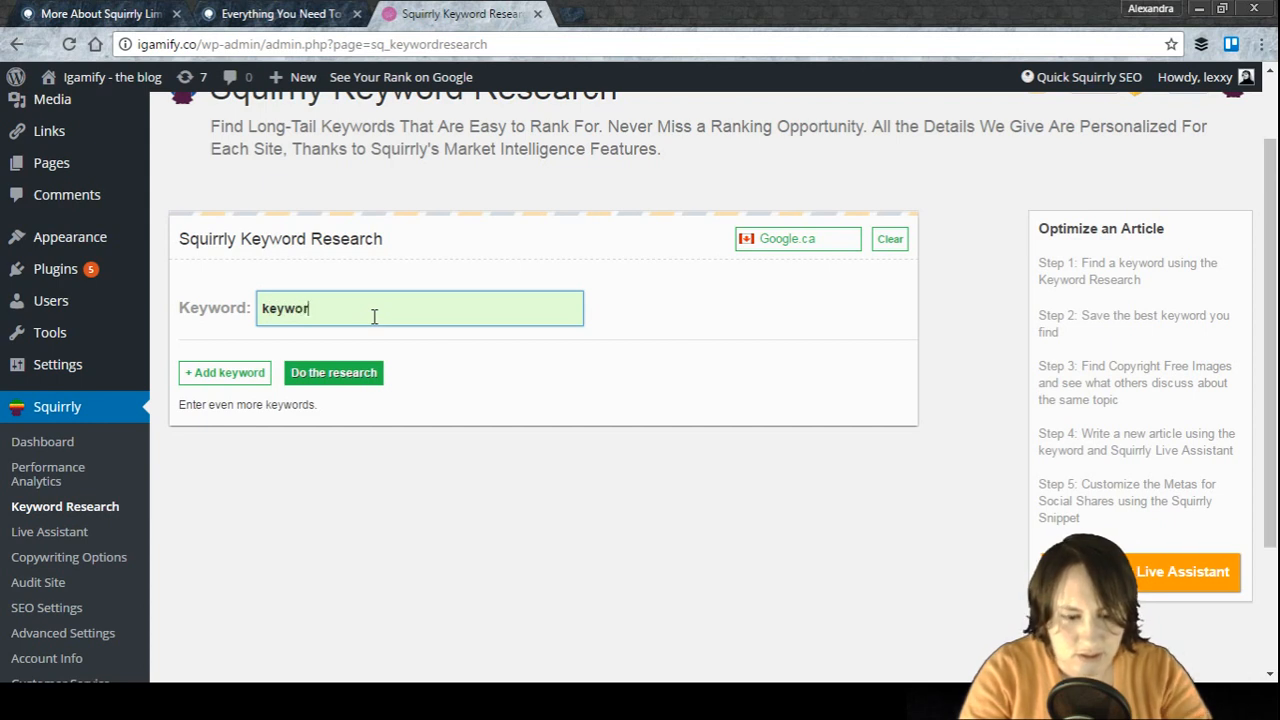
{"action": "type", "text": "d researchh"}
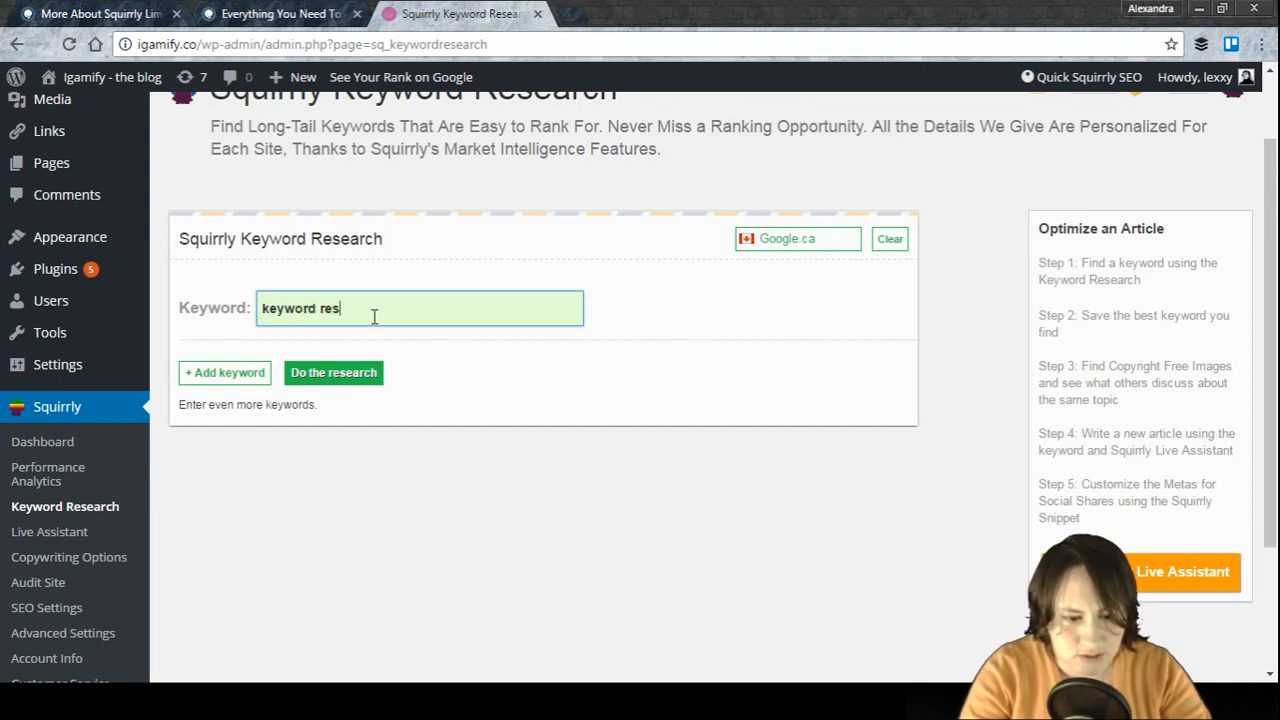
{"action": "key", "text": "BackSpace"}
{"action": "type", "text": "tool"}
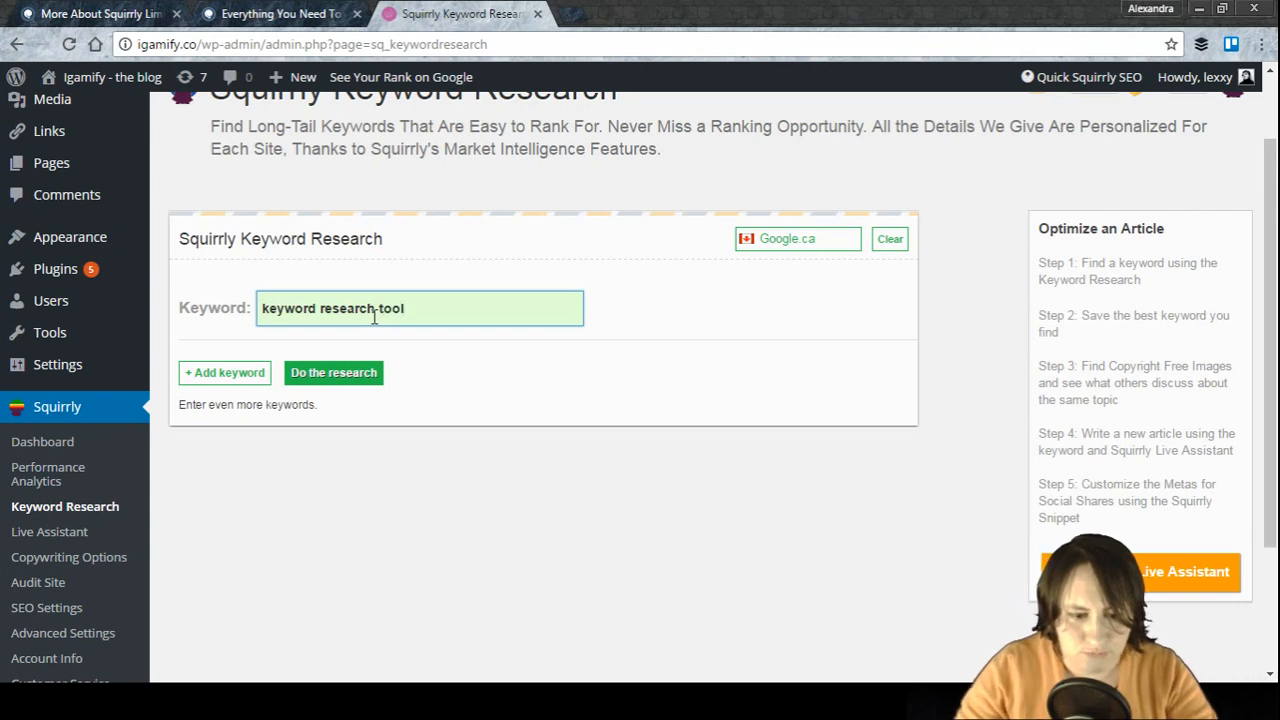
{"action": "left_click", "coordinate": [363, 377]}
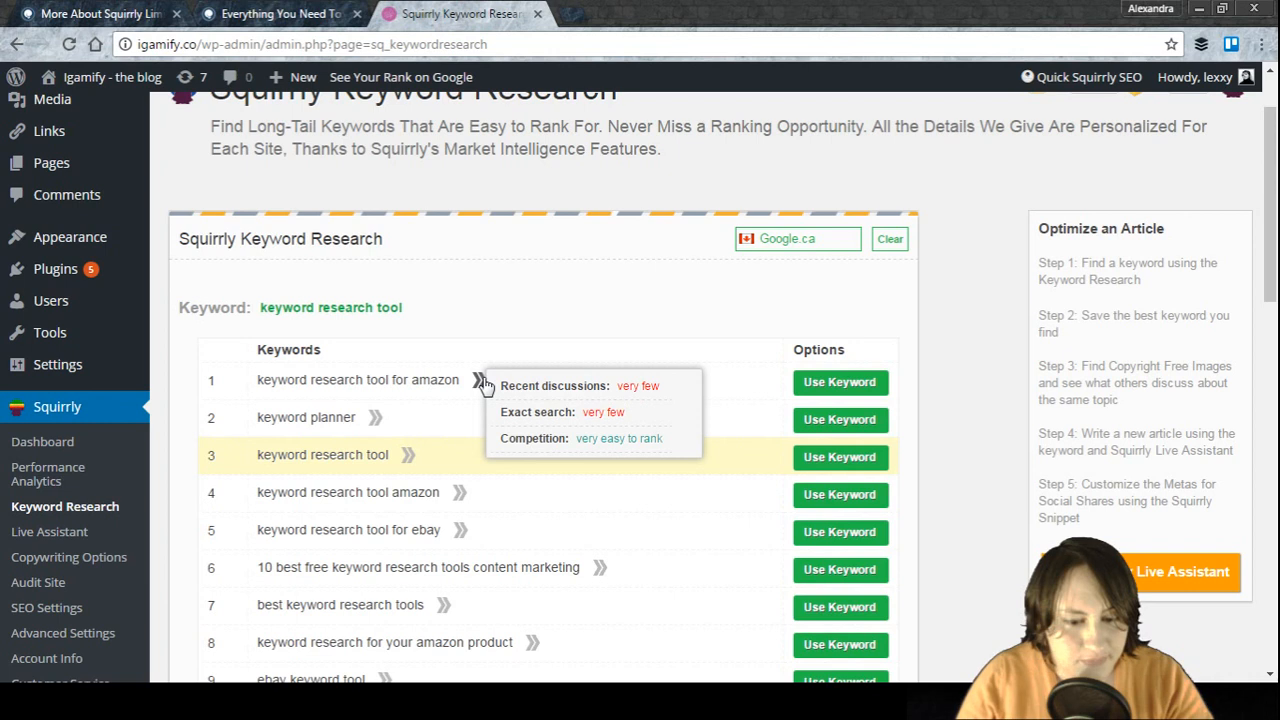
Check the details of the "keyword planner" suggestion, use it for a new post, and highlight it as the post's optimization keyword.
{"action": "mouse_move", "coordinate": [378, 421]}
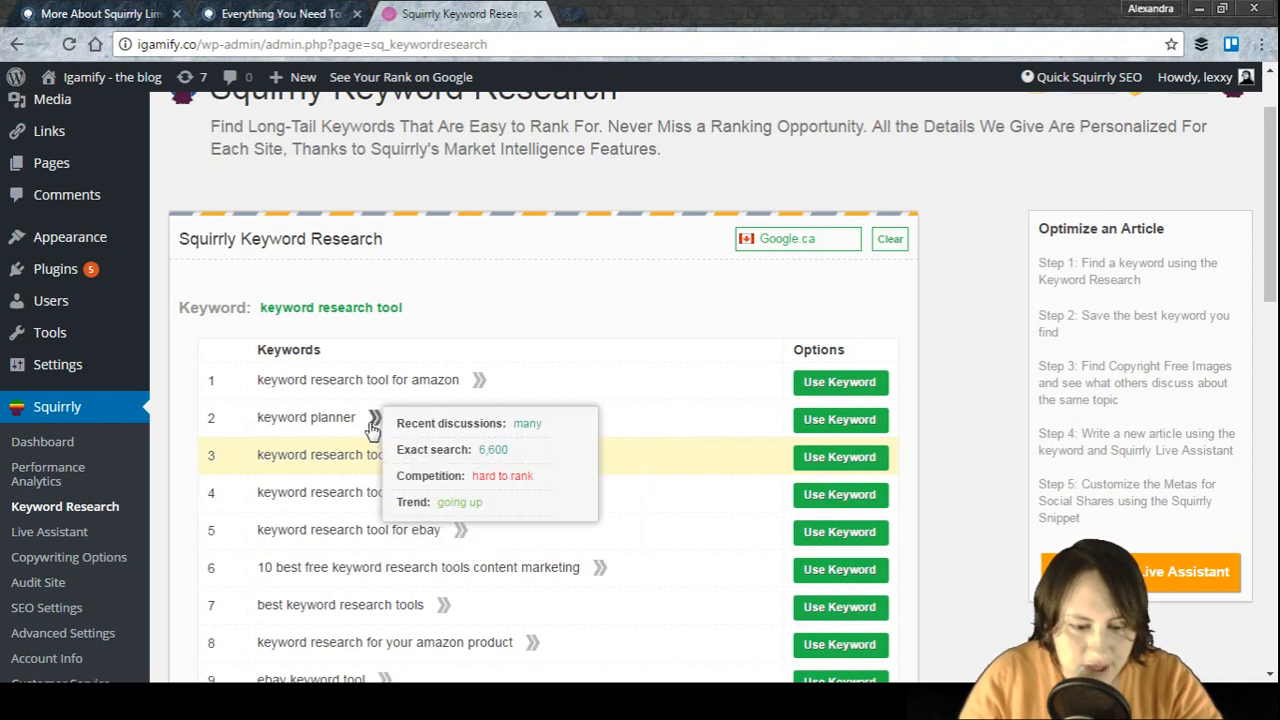
{"action": "mouse_move", "coordinate": [474, 502]}
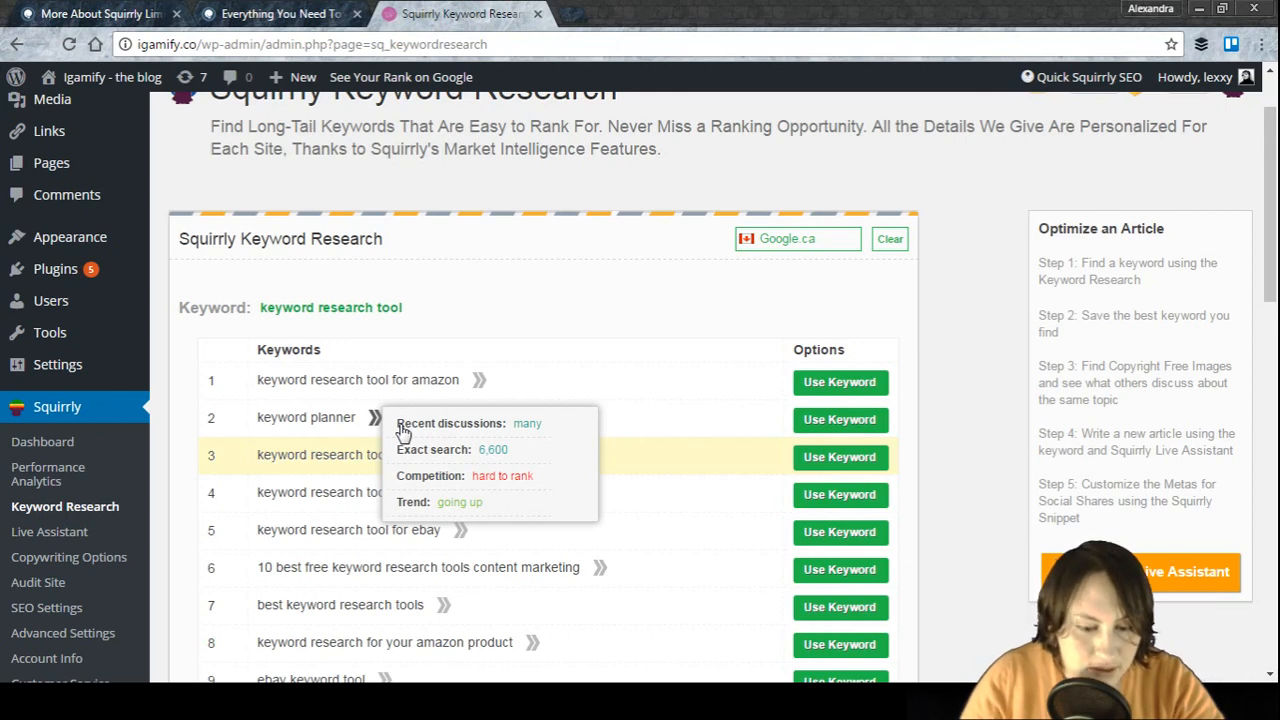
{"action": "left_click", "coordinate": [855, 421]}
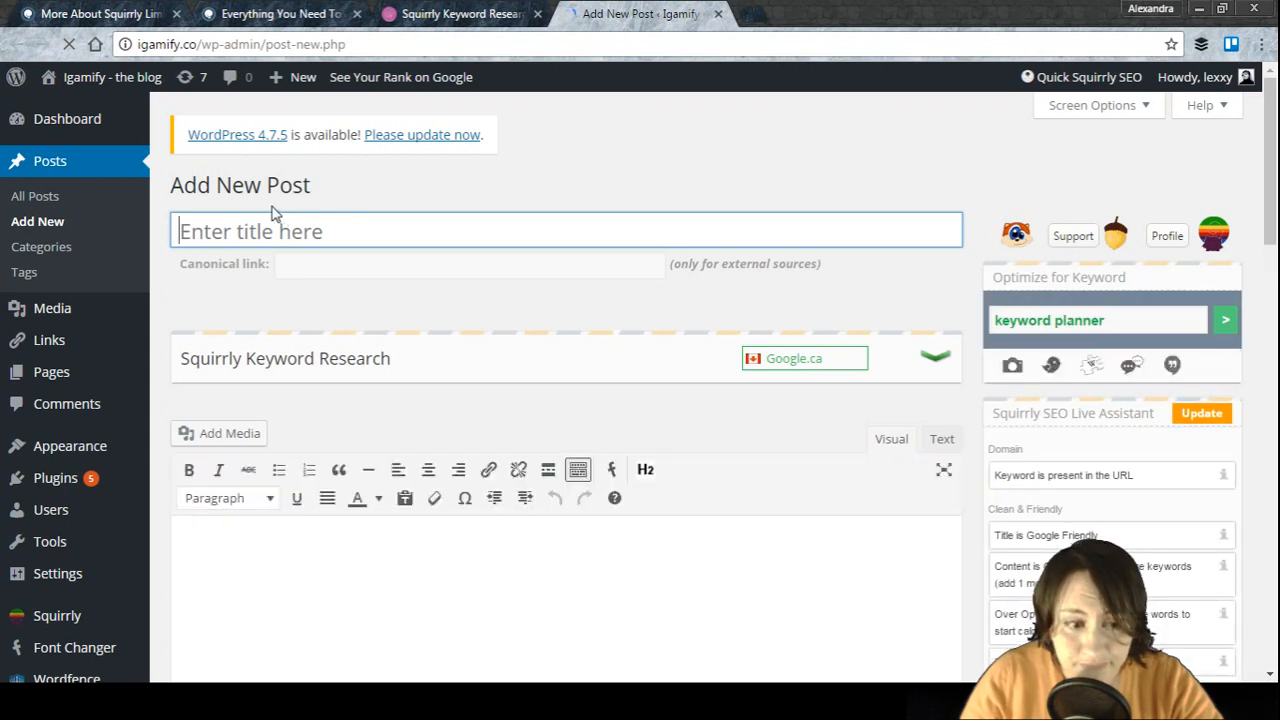
{"action": "left_click", "coordinate": [1118, 320]}
{"action": "left_click_drag", "start_coordinate": [1118, 320], "coordinate": [956, 323]}
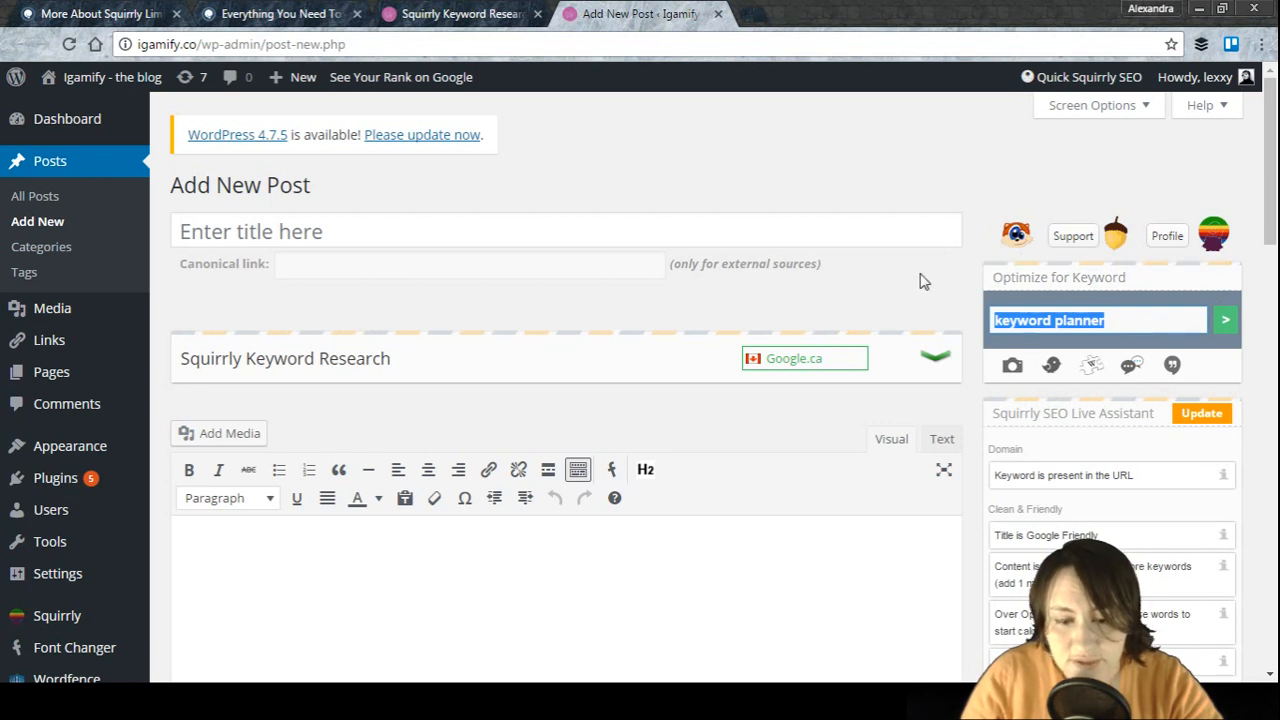
Expand the new post's keyword research section and check the details of the "keyword planner" entry.
{"action": "scroll", "coordinate": [920, 282], "scroll_direction": "down", "scroll_amount": 1}
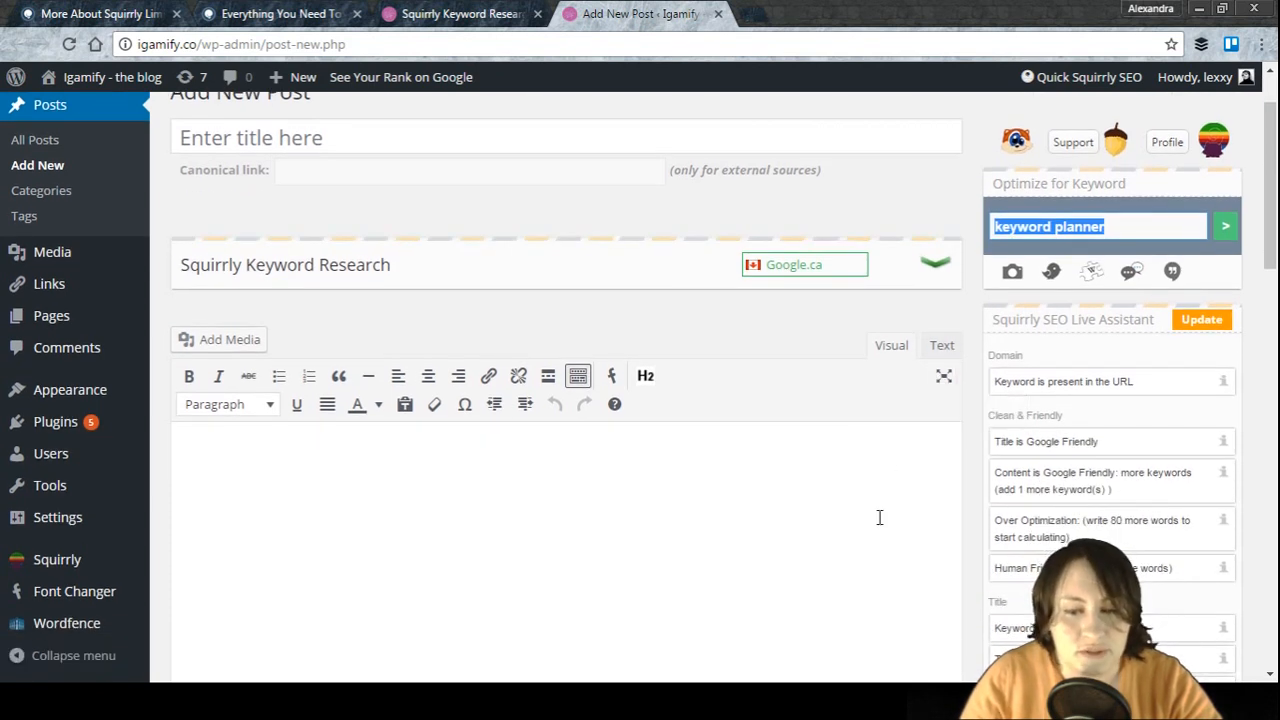
{"action": "scroll", "coordinate": [880, 520], "scroll_direction": "down", "scroll_amount": 1}
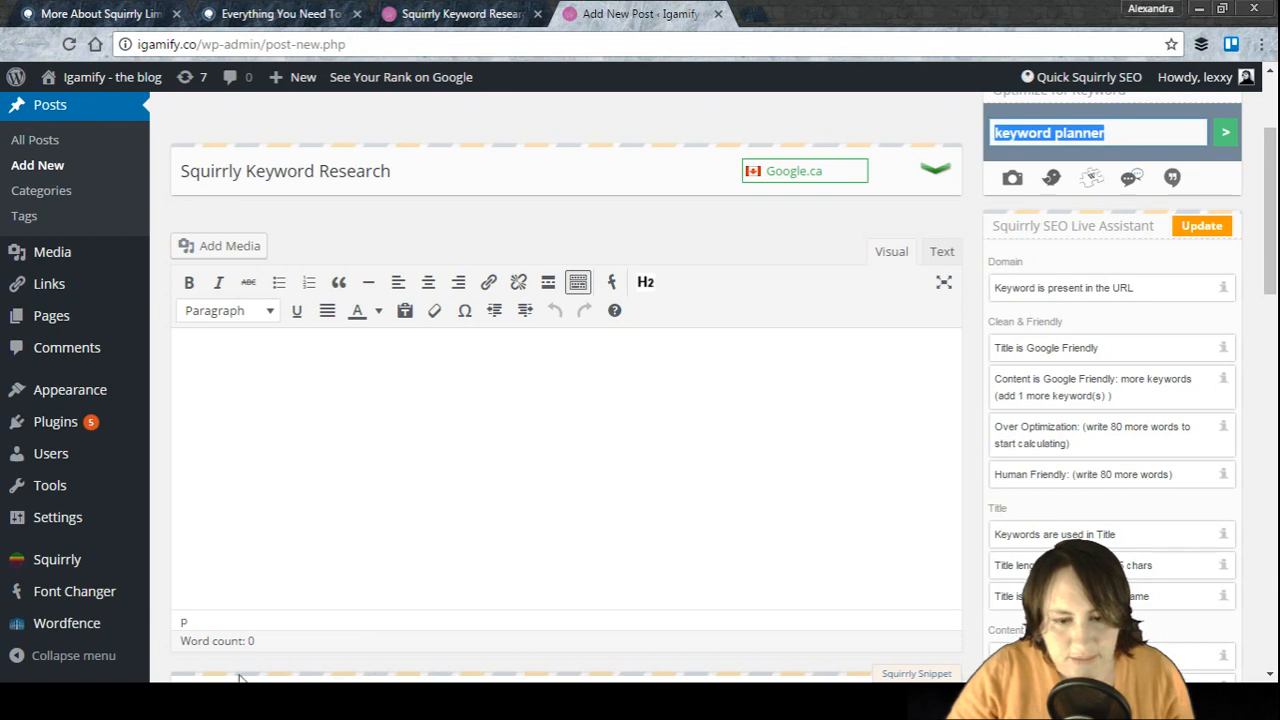
{"action": "left_click", "coordinate": [940, 171]}
{"action": "left_click", "coordinate": [938, 172]}
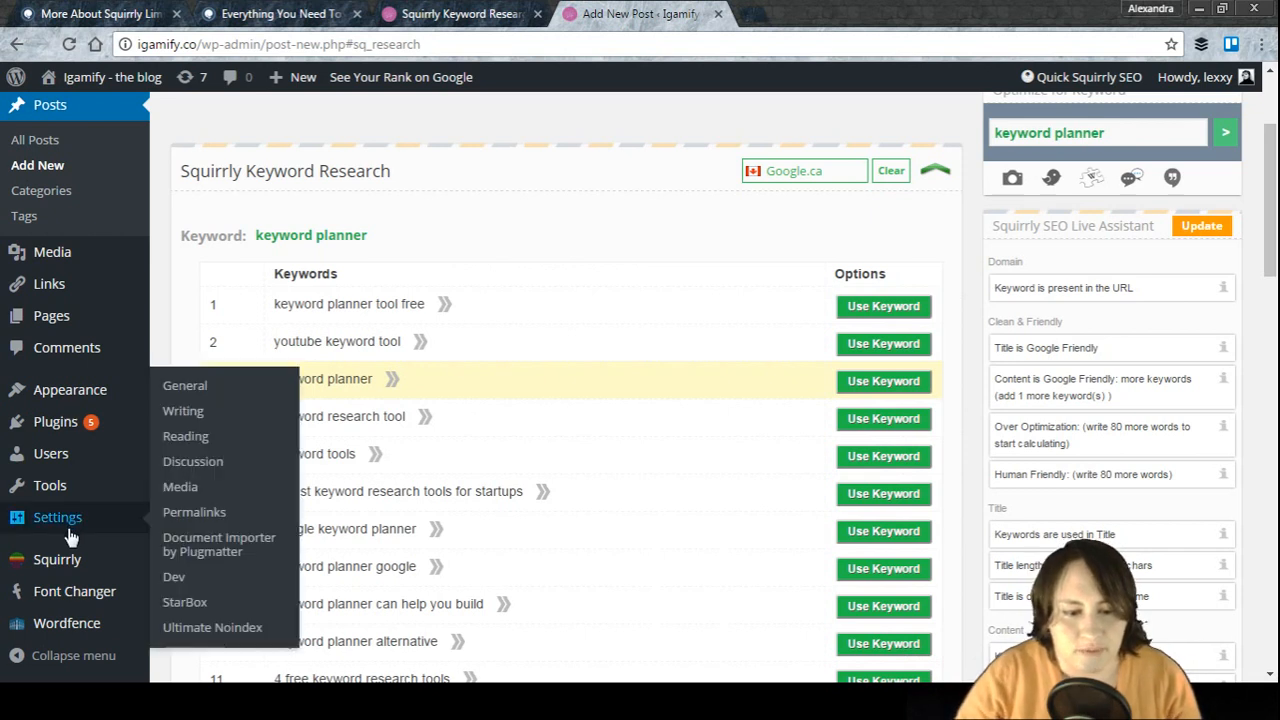
{"action": "mouse_move", "coordinate": [388, 380]}
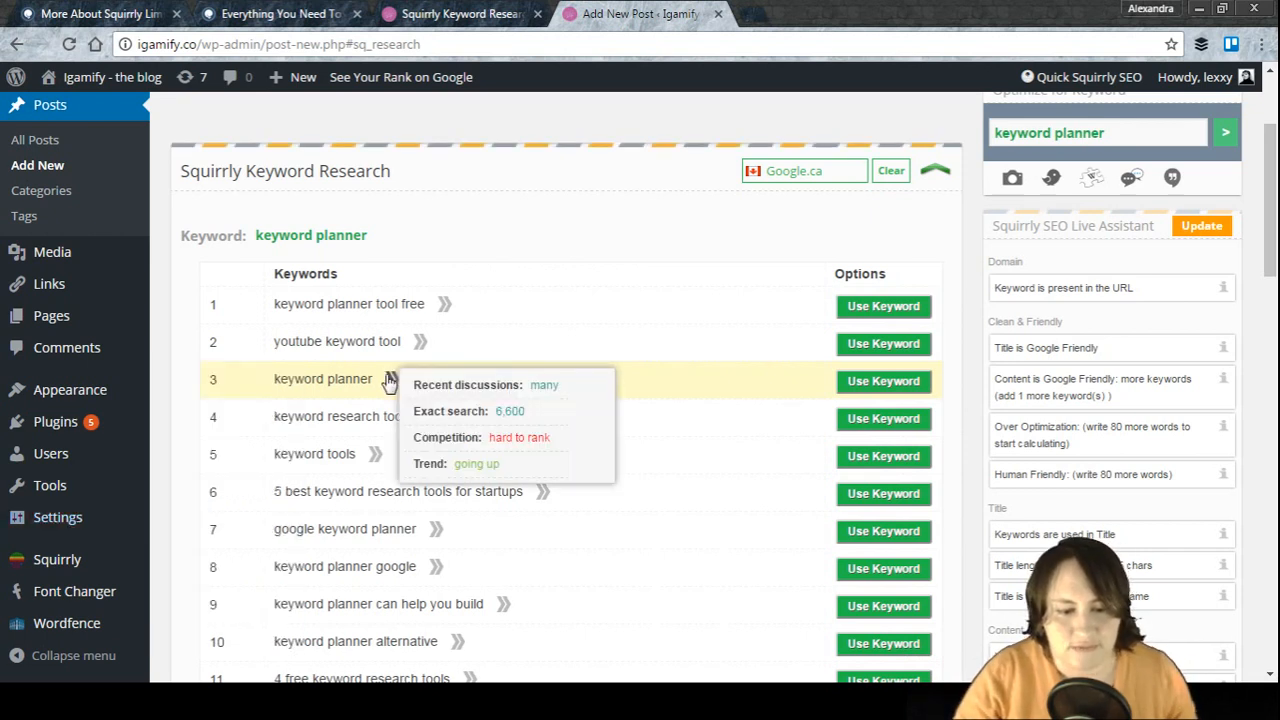